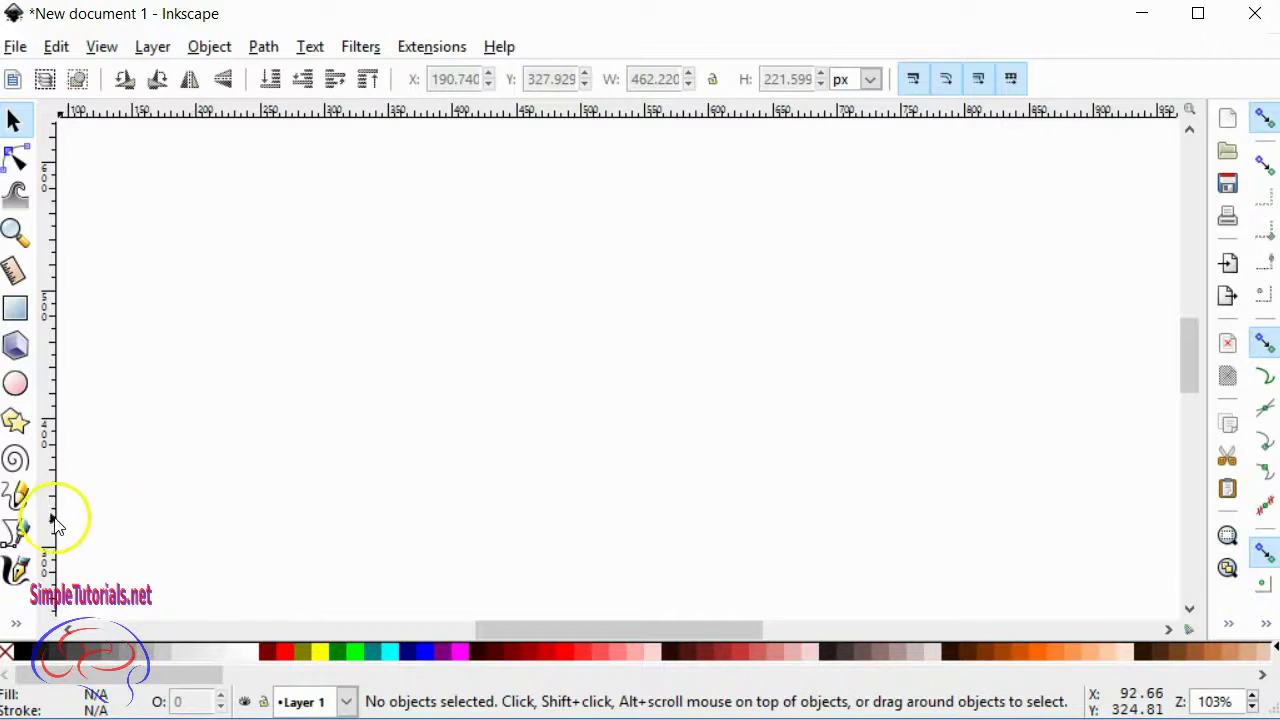
Draw a long wavy calligraphic stroke across the page, then view its nodes.
left_click(17, 572)
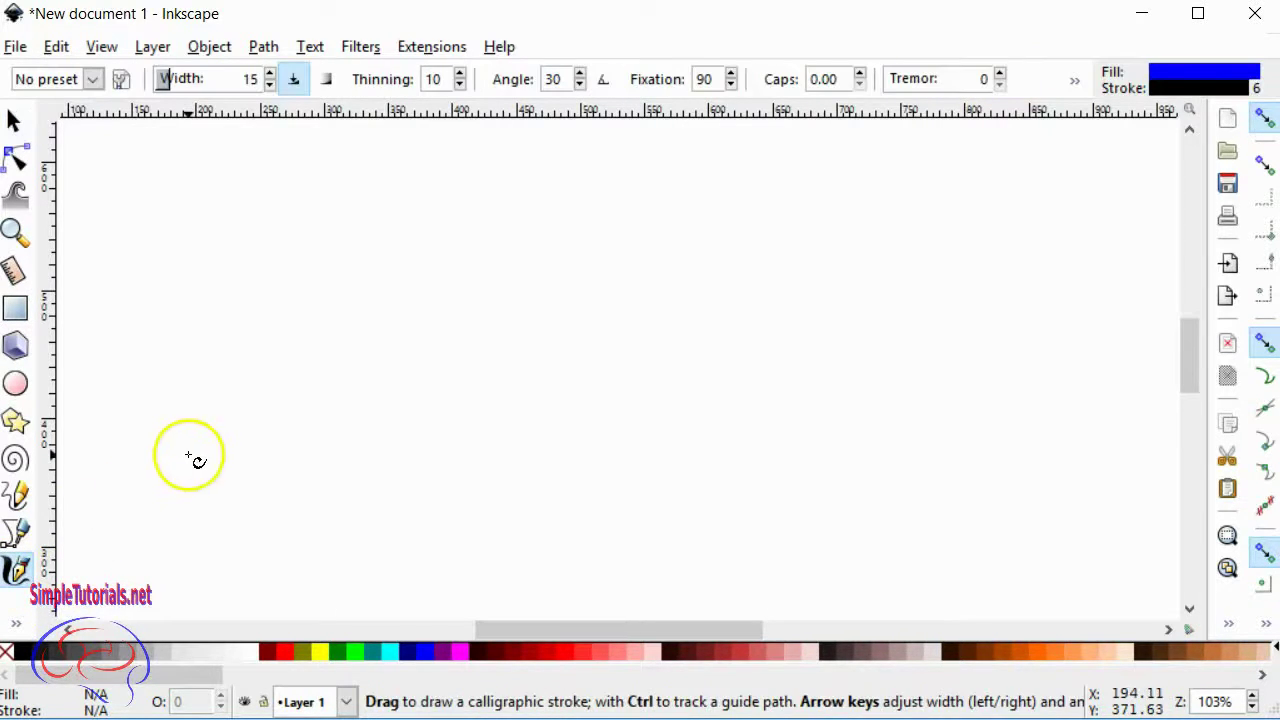
mouse_move(191, 451)
left_mouse_down()
mouse_move(273, 371)
mouse_move(311, 391)
mouse_move(389, 348)
mouse_move(429, 362)
mouse_move(495, 355)
mouse_move(557, 312)
mouse_move(616, 342)
mouse_move(718, 296)
mouse_move(786, 348)
mouse_move(848, 320)
mouse_move(896, 375)
mouse_move(887, 422)
mouse_move(915, 444)
mouse_move(949, 435)
mouse_move(961, 466)
mouse_move(941, 500)
mouse_move(886, 502)
mouse_move(807, 439)
mouse_move(703, 504)
mouse_move(653, 445)
mouse_move(627, 437)
mouse_move(500, 504)
mouse_move(452, 444)
mouse_move(394, 450)
mouse_move(336, 490)
mouse_move(270, 492)
left_mouse_up()
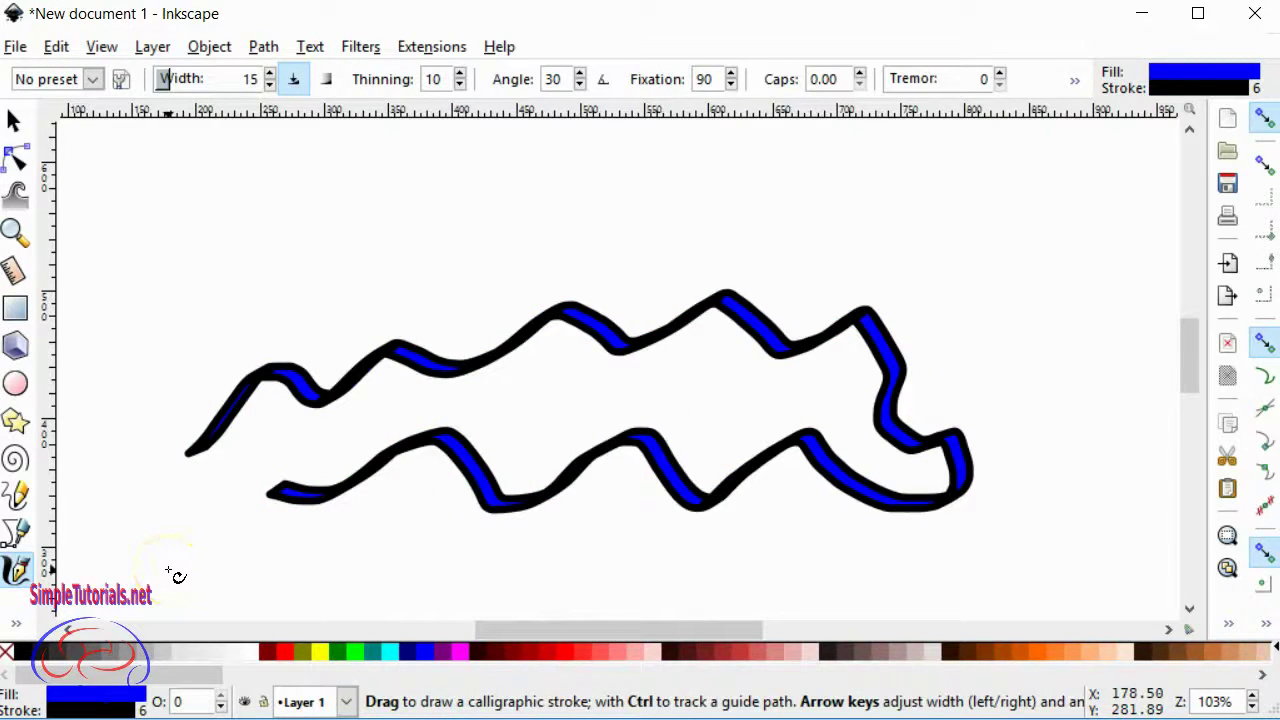
left_click(14, 120)
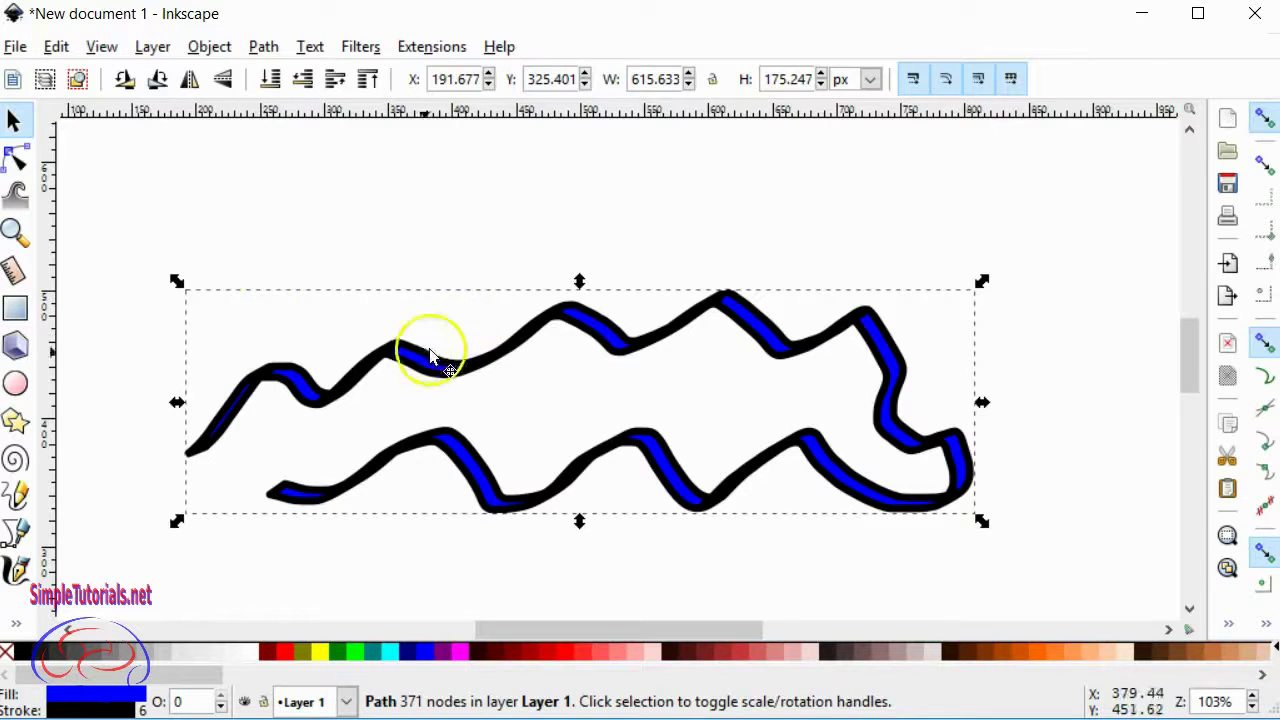
left_click(20, 160)
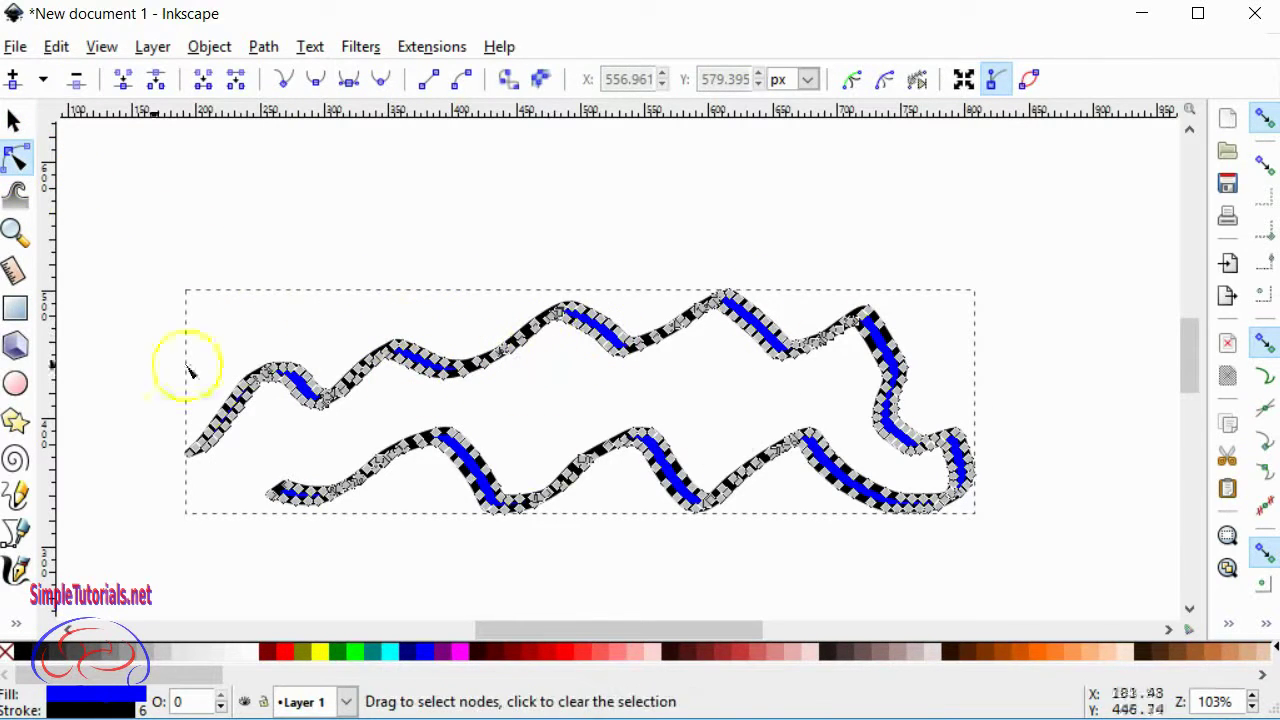
Simplify the calligraphic stroke with Ctrl+L four times, down to 34 nodes.
left_click(17, 120)
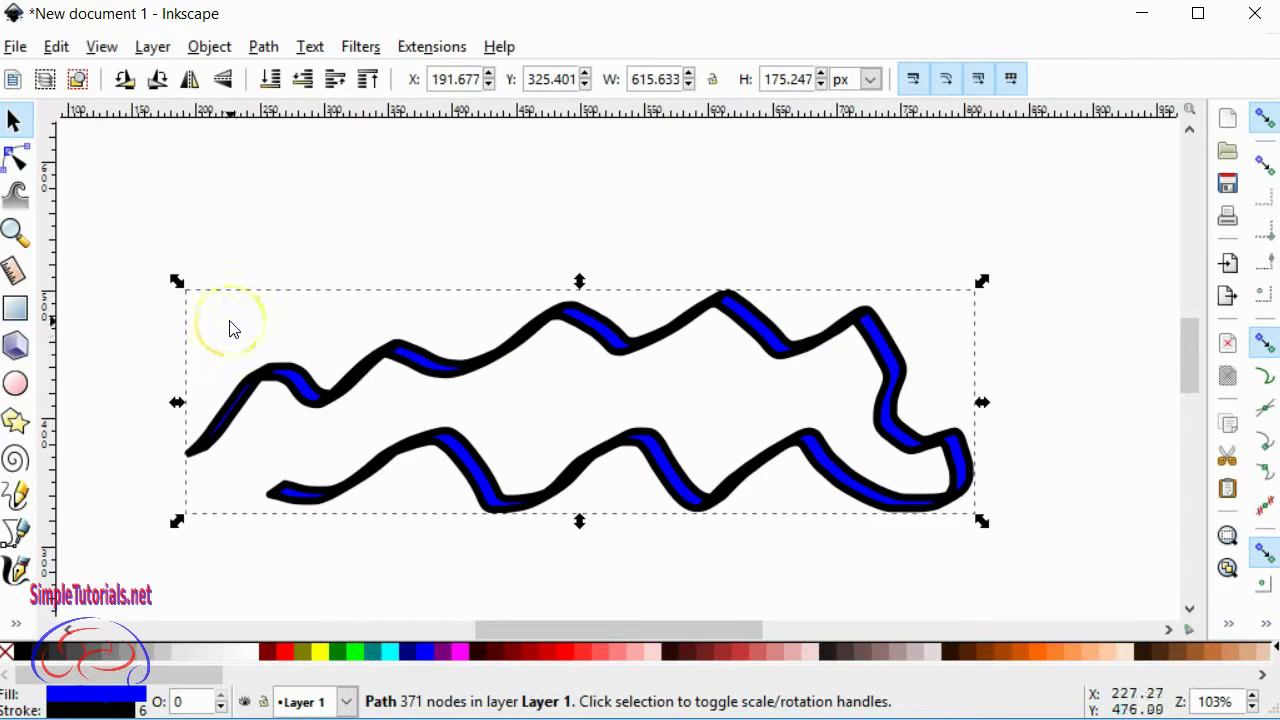
key("ctrl")
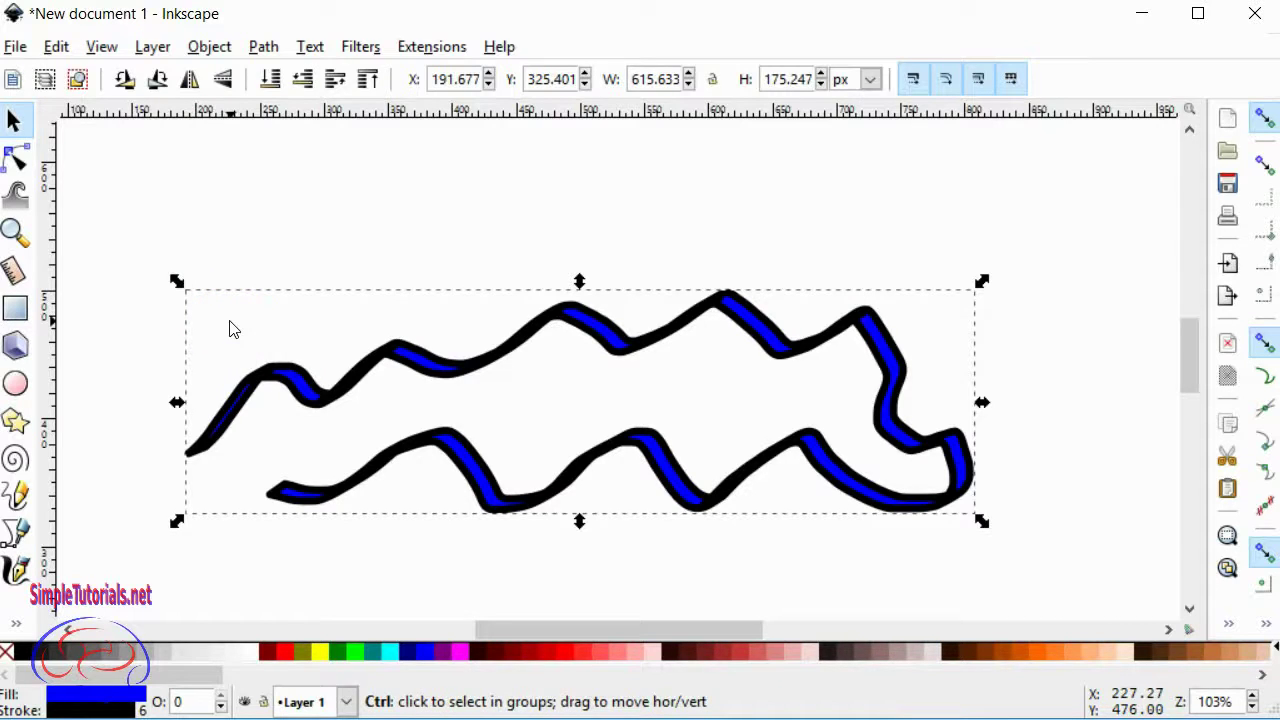
key("ctrl+l")
key("ctrl+l")
key("ctrl+l")
key("ctrl+l")
key("ctrl+l")
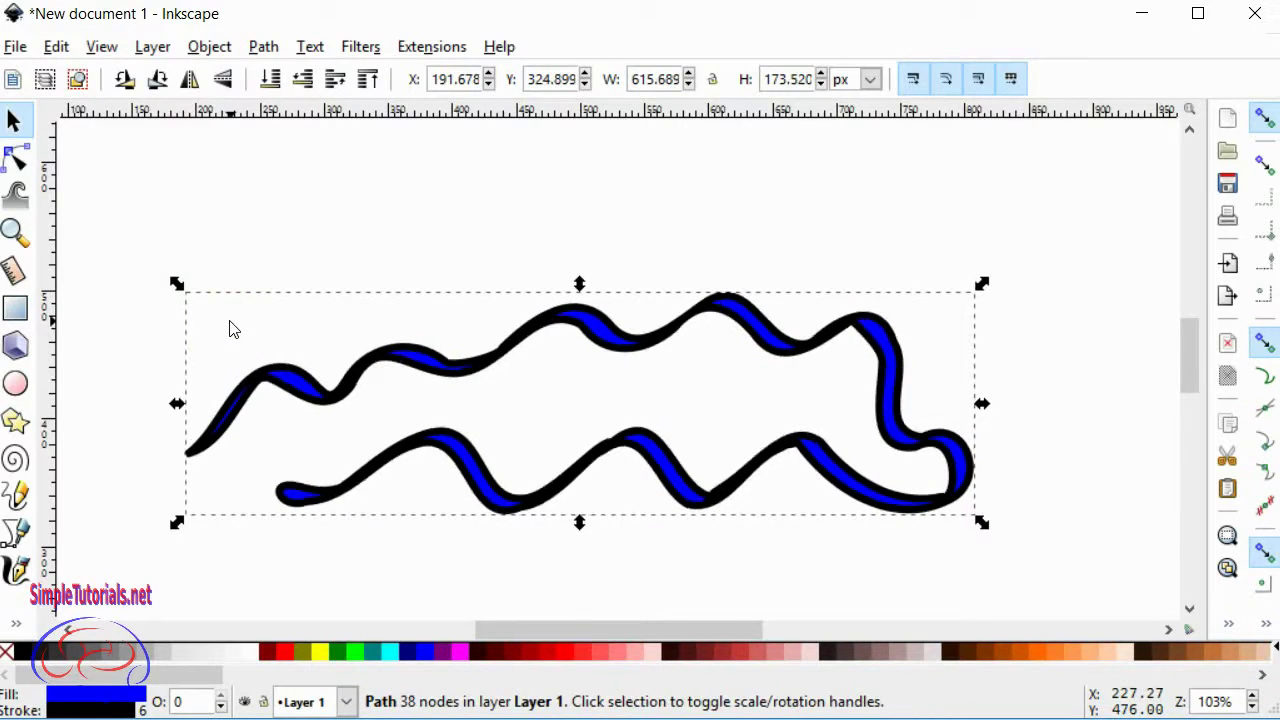
key("ctrl+l")
key("ctrl+l")
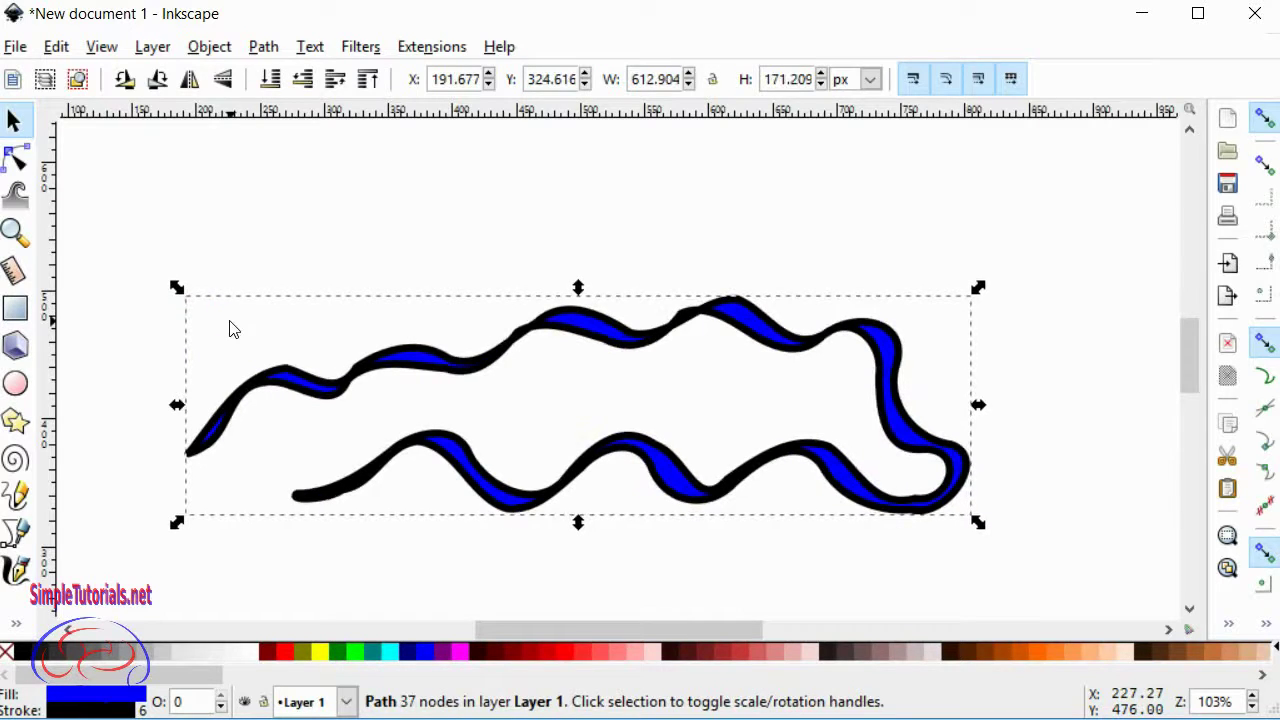
key("ctrl+l")
key("ctrl+l")
key("ctrl+l")
key("ctrl+l")
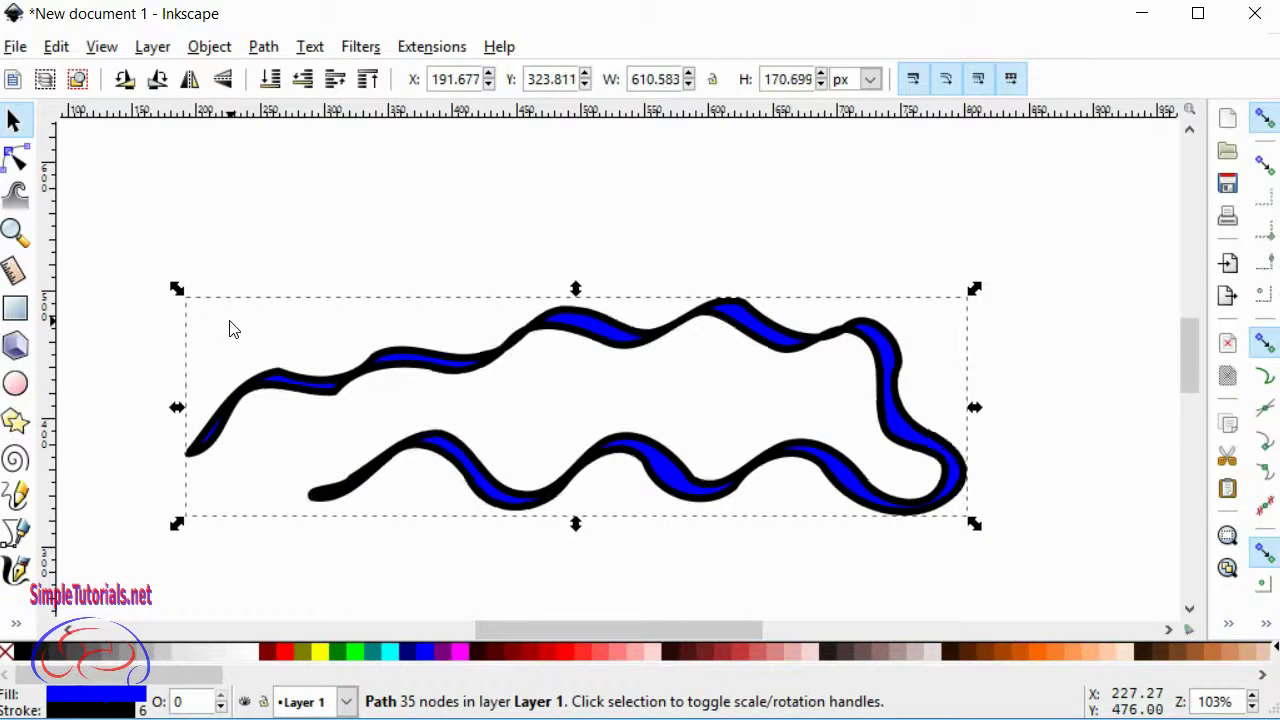
key("ctrl")
key("ctrl+l")
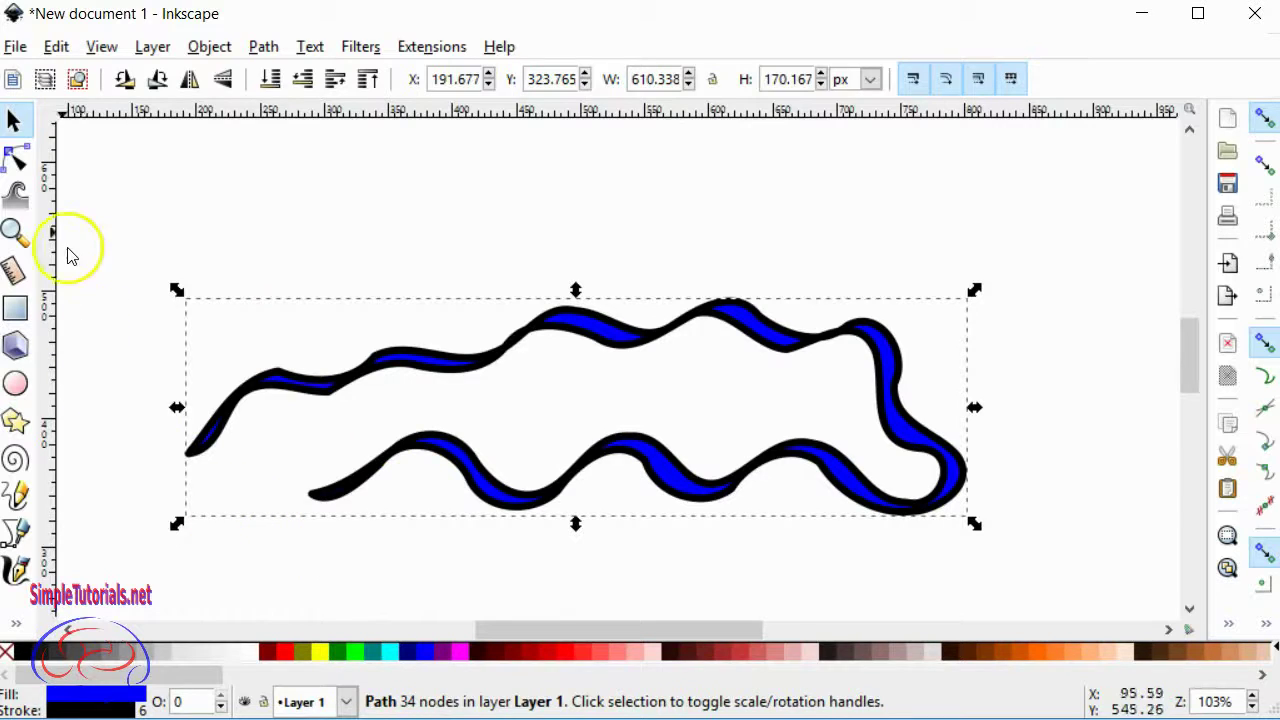
Check the simplified stroke's nodes, then delete the stroke from the page.
double_click(387, 368)
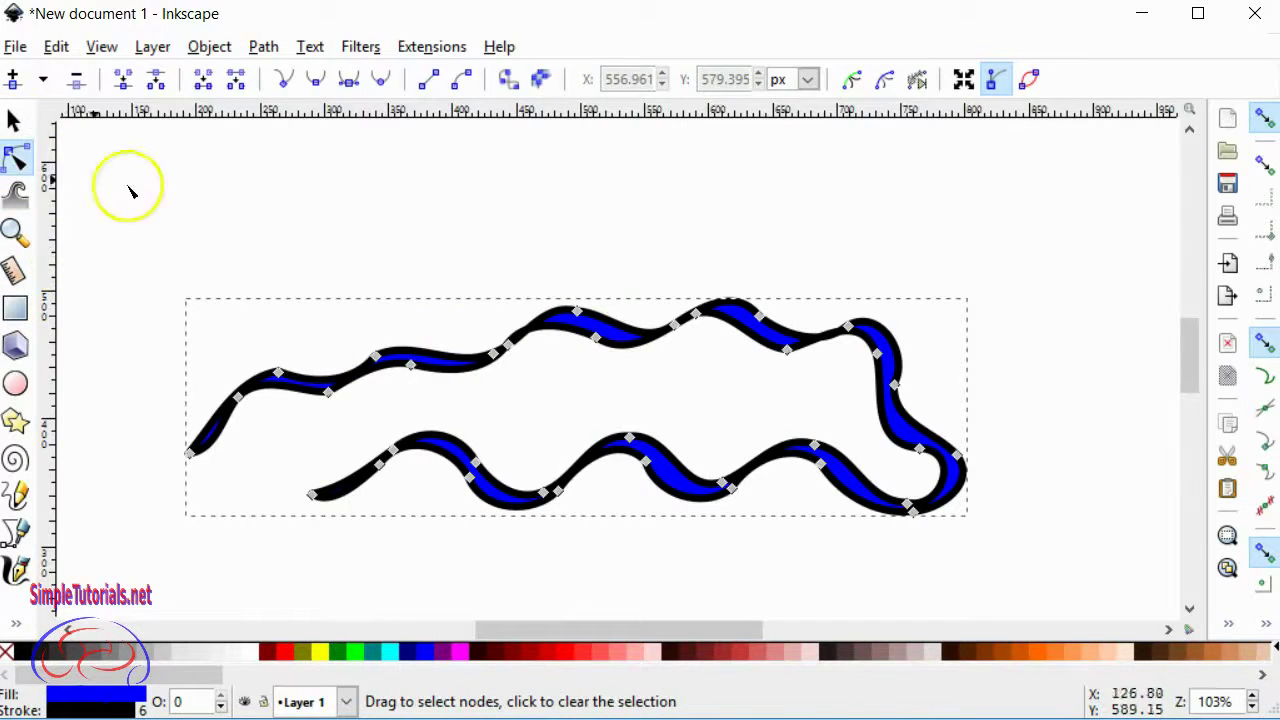
left_click(14, 120)
key("Delete")
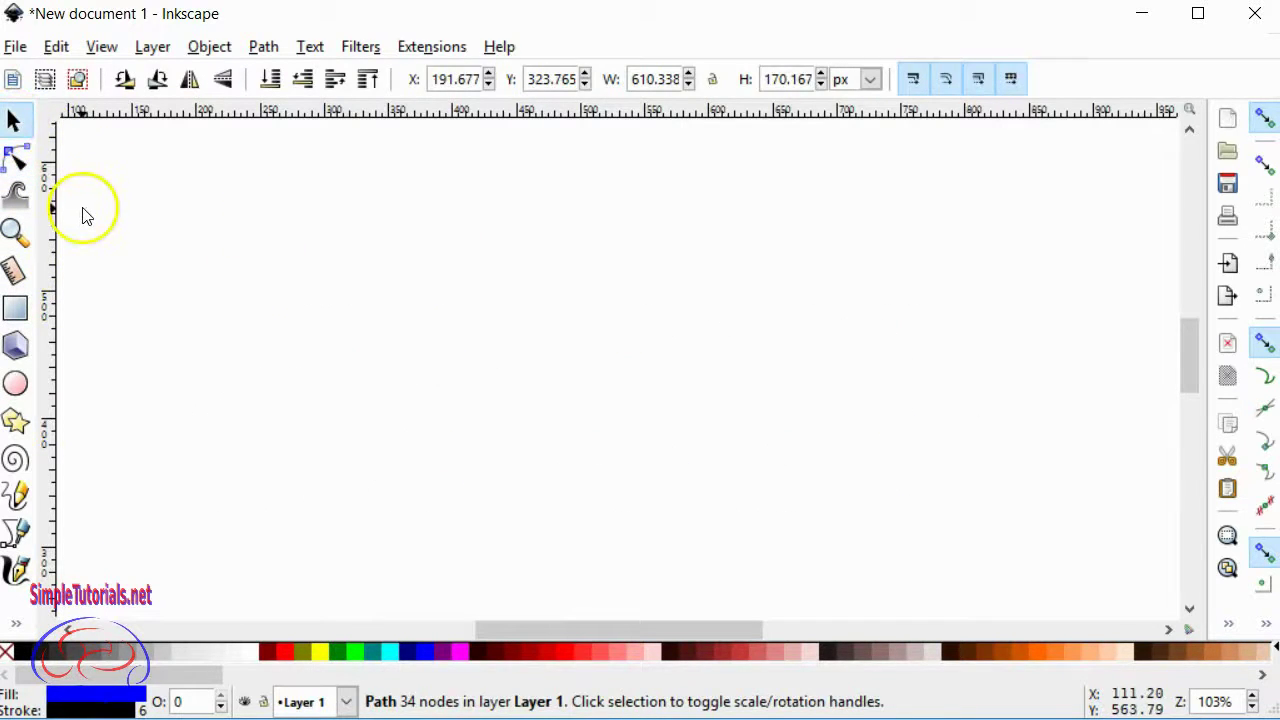
Draw a closed freehand outline with the Pencil tool on the left of the page.
left_click(15, 494)
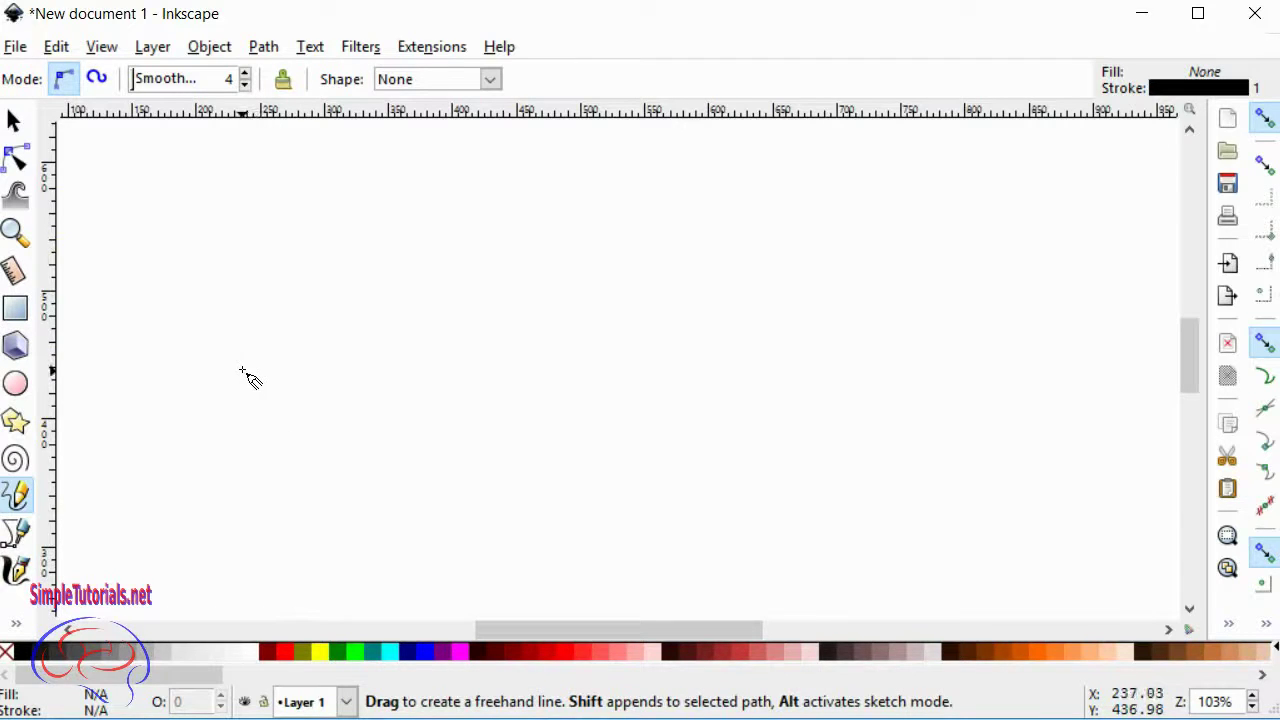
mouse_move(242, 371)
left_mouse_down()
mouse_move(310, 345)
mouse_move(340, 302)
mouse_move(379, 314)
mouse_move(416, 262)
mouse_move(427, 315)
mouse_move(497, 294)
mouse_move(553, 311)
mouse_move(549, 392)
mouse_move(462, 409)
mouse_move(394, 443)
mouse_move(384, 482)
mouse_move(352, 466)
mouse_move(232, 464)
mouse_move(184, 399)
mouse_move(235, 334)
mouse_move(242, 369)
left_mouse_up()
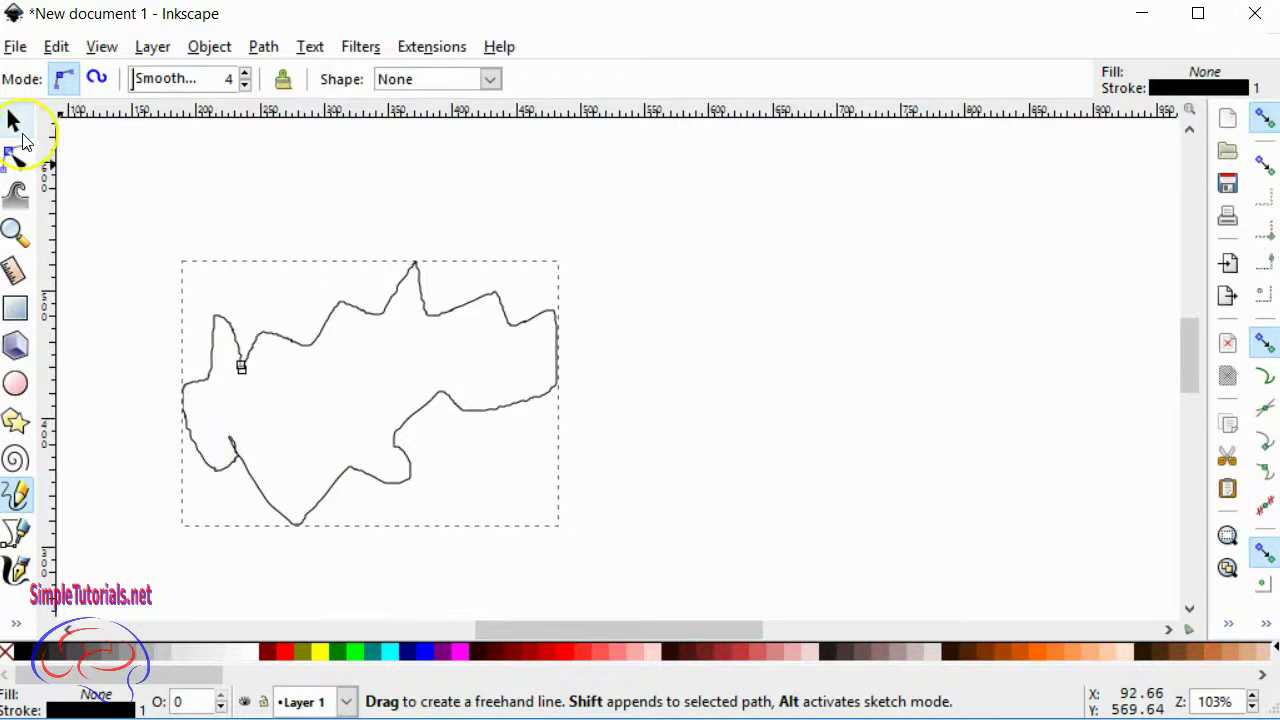
Inspect the freehand outline's 320 nodes and simplify it twice with Ctrl+L.
left_click(17, 128)
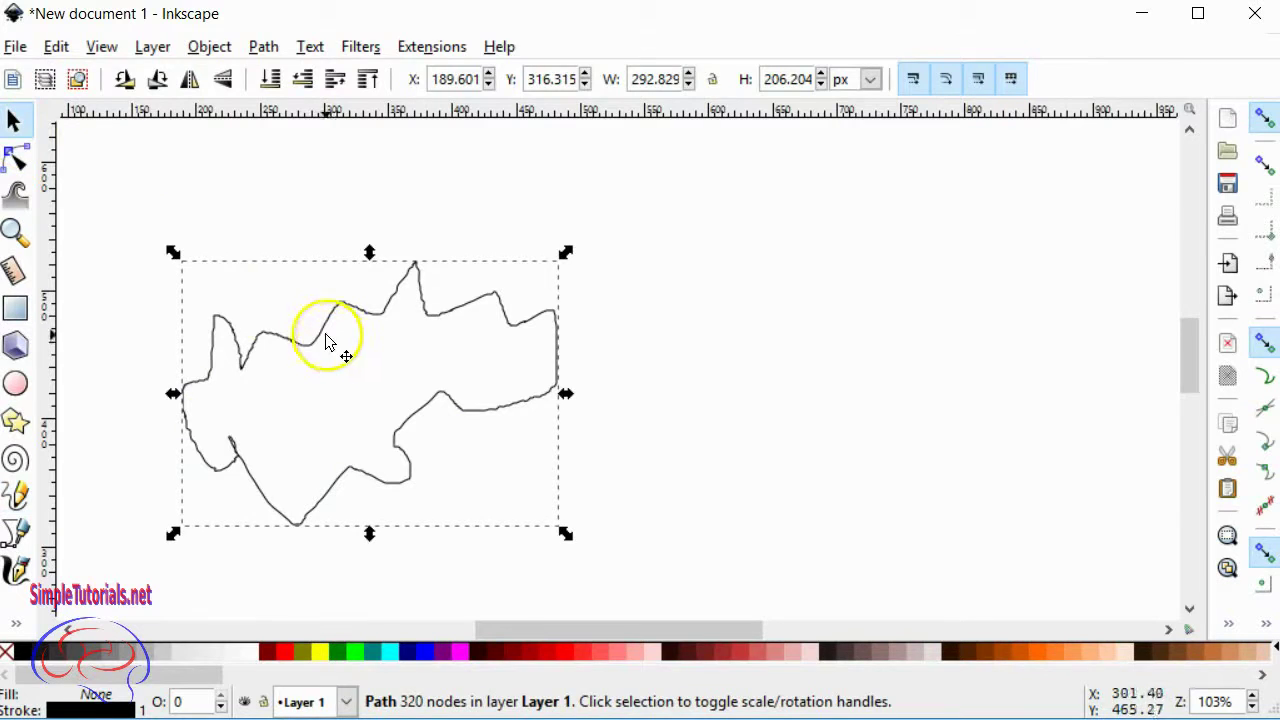
double_click(325, 340)
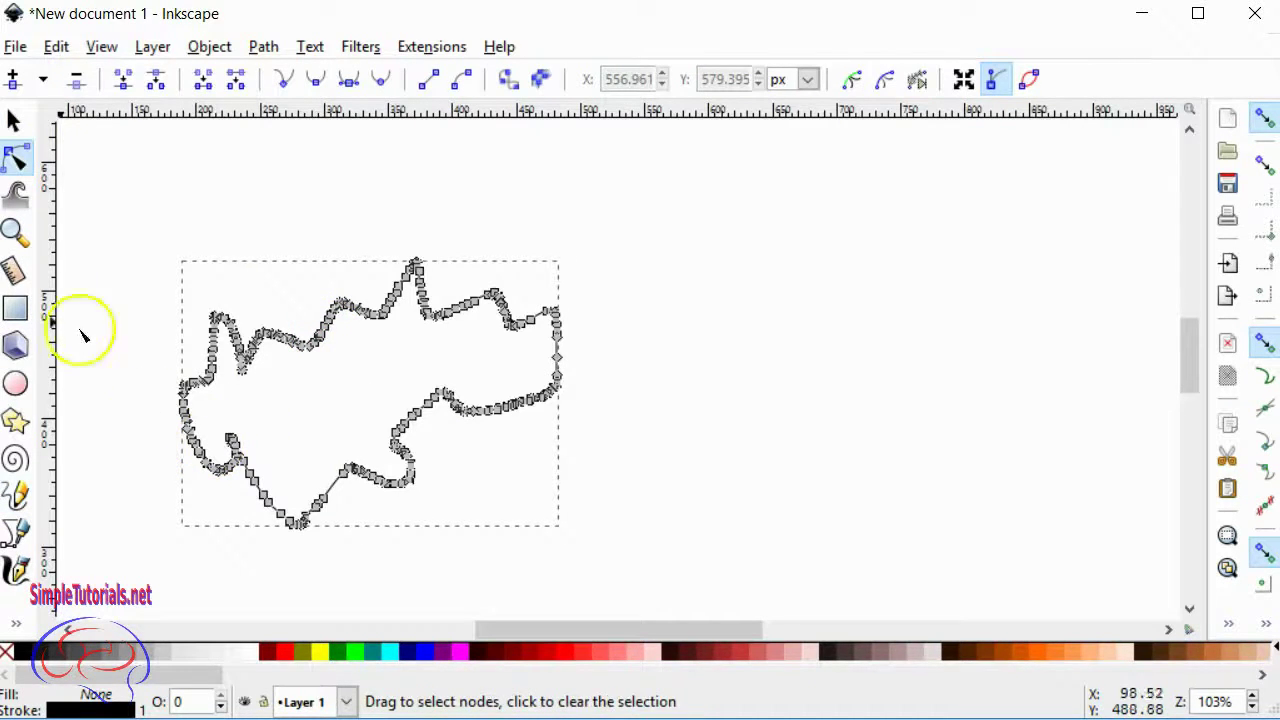
left_click(13, 123)
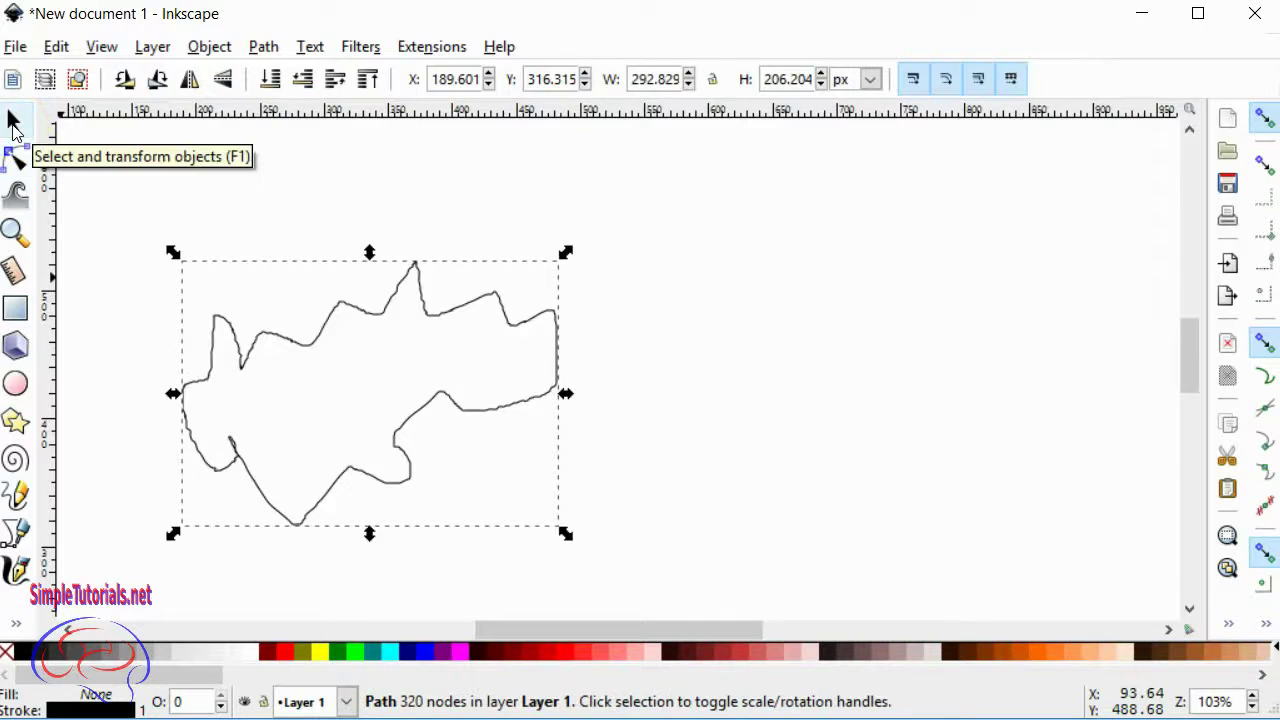
double_click(323, 330)
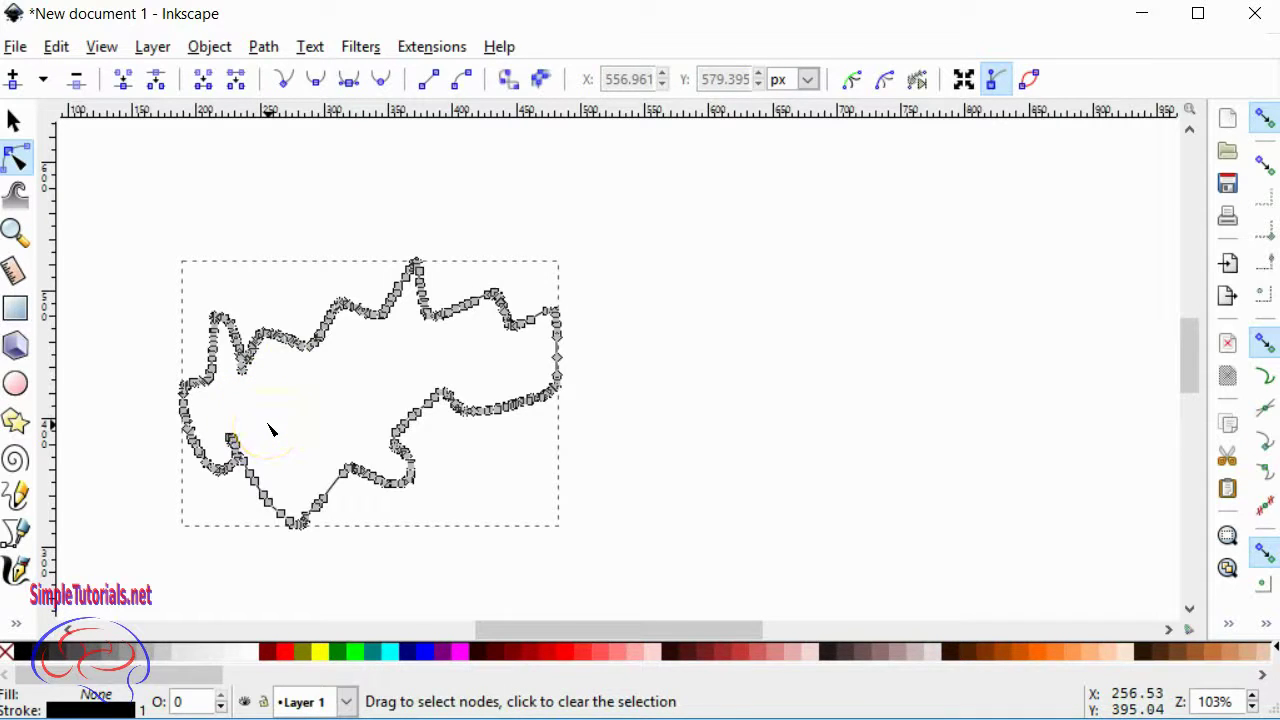
key("ctrl+l")
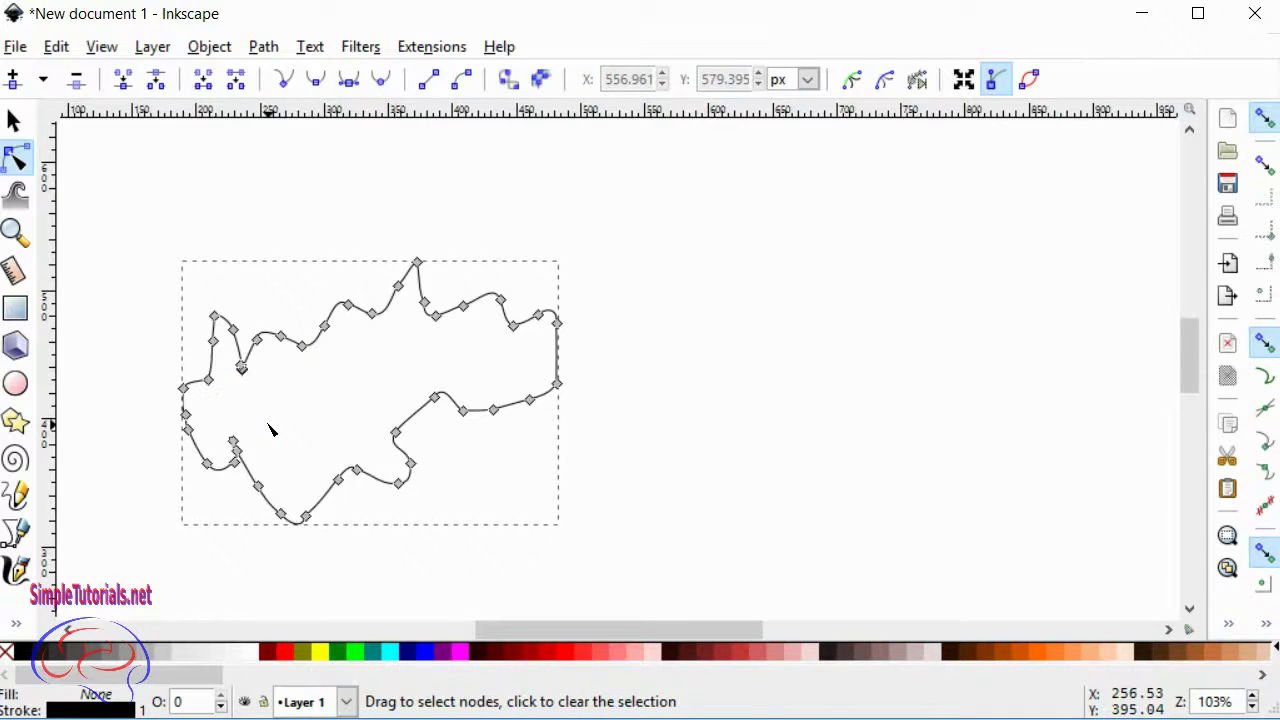
key("ctrl+l")
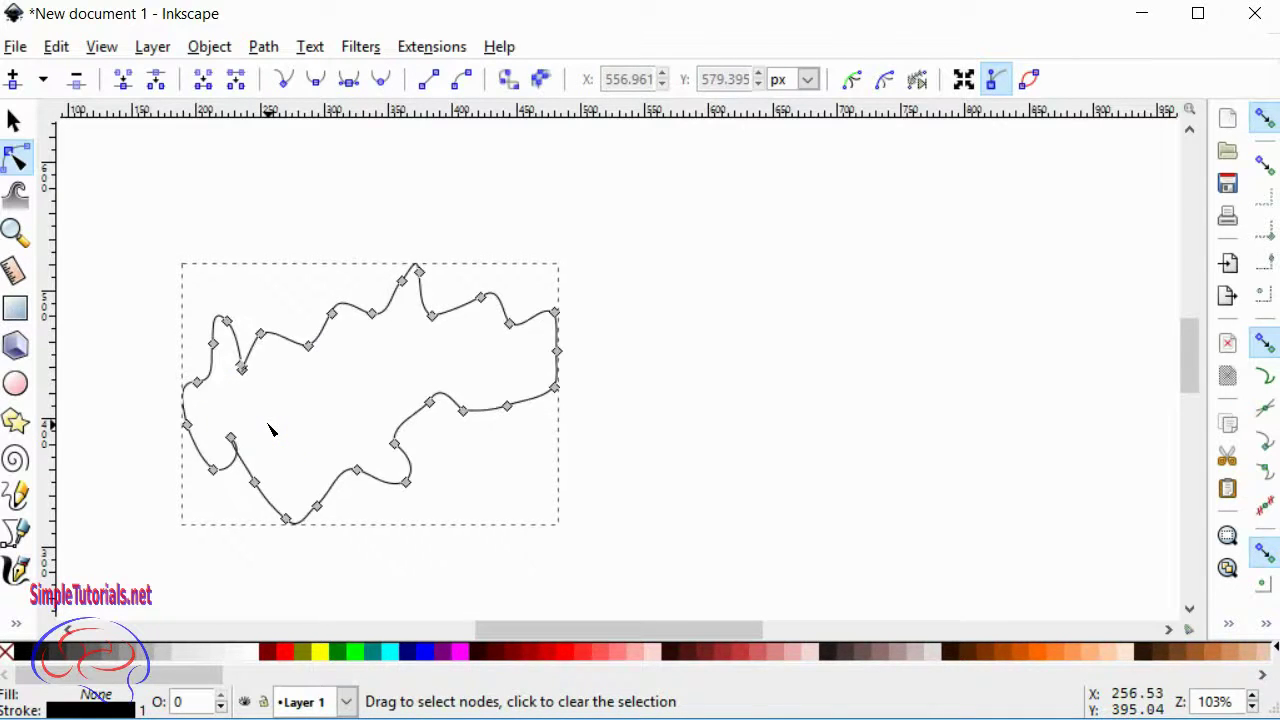
Reshape a node on the outline's upper edge, making it symmetric and dragging its handles.
left_click(14, 121)
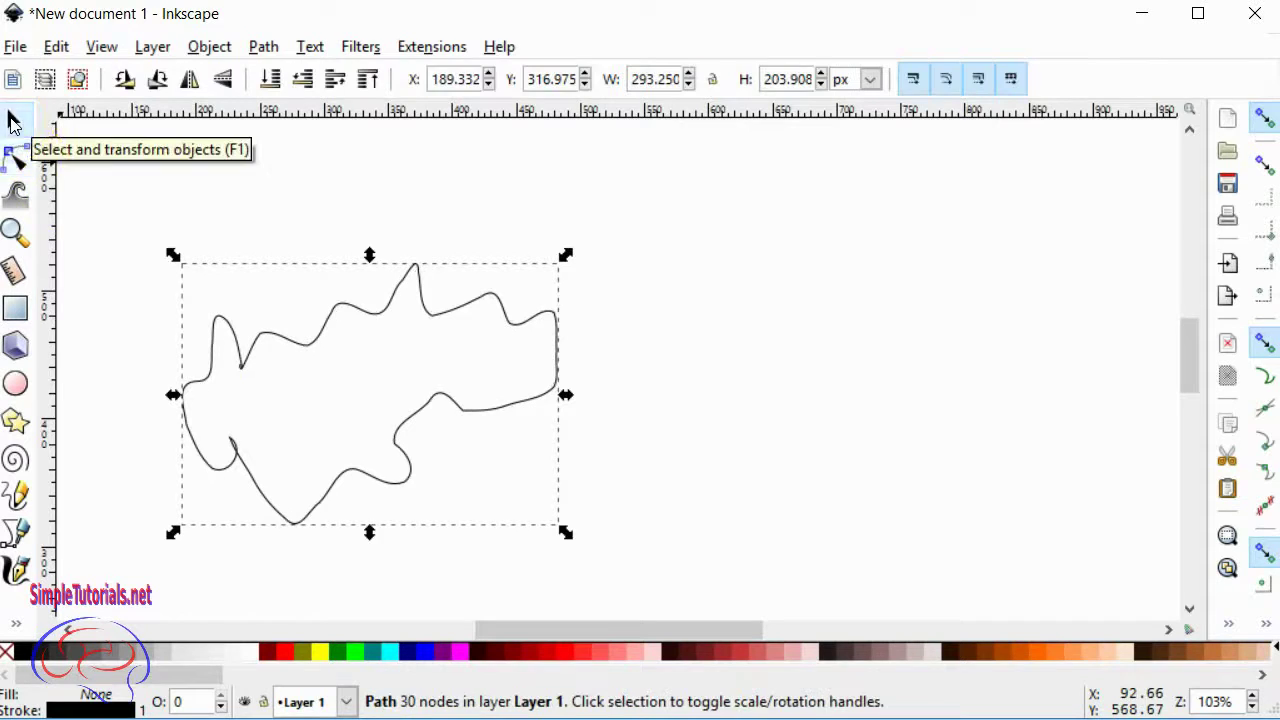
double_click(316, 346)
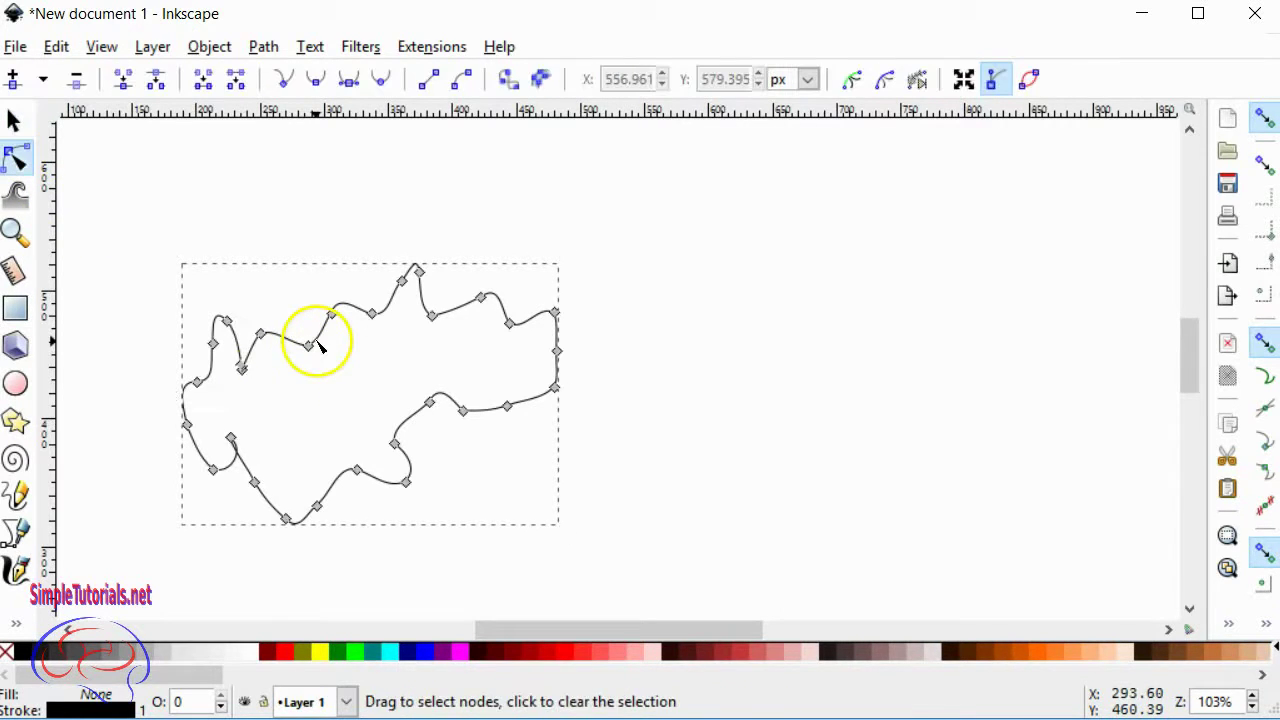
left_click(332, 314)
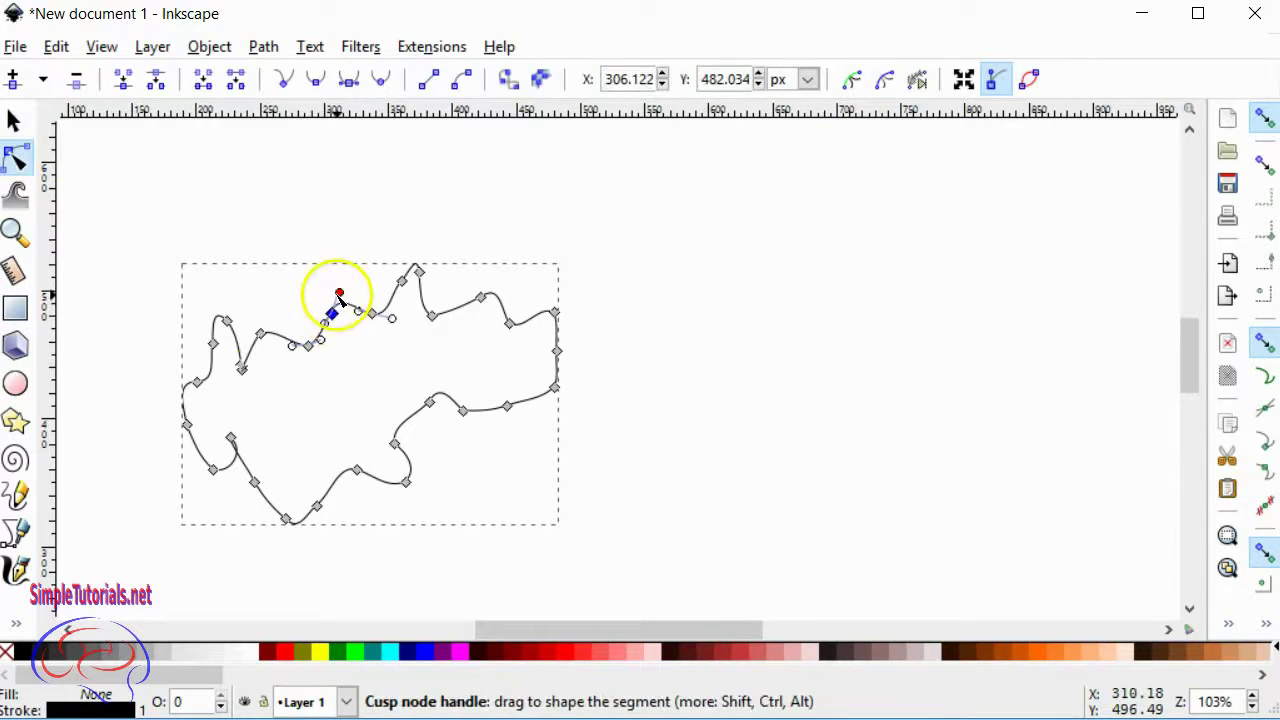
mouse_move(339, 293)
left_mouse_down()
mouse_move(355, 300)
mouse_move(346, 279)
mouse_move(335, 293)
mouse_move(381, 298)
mouse_move(340, 257)
mouse_move(347, 285)
left_mouse_up()
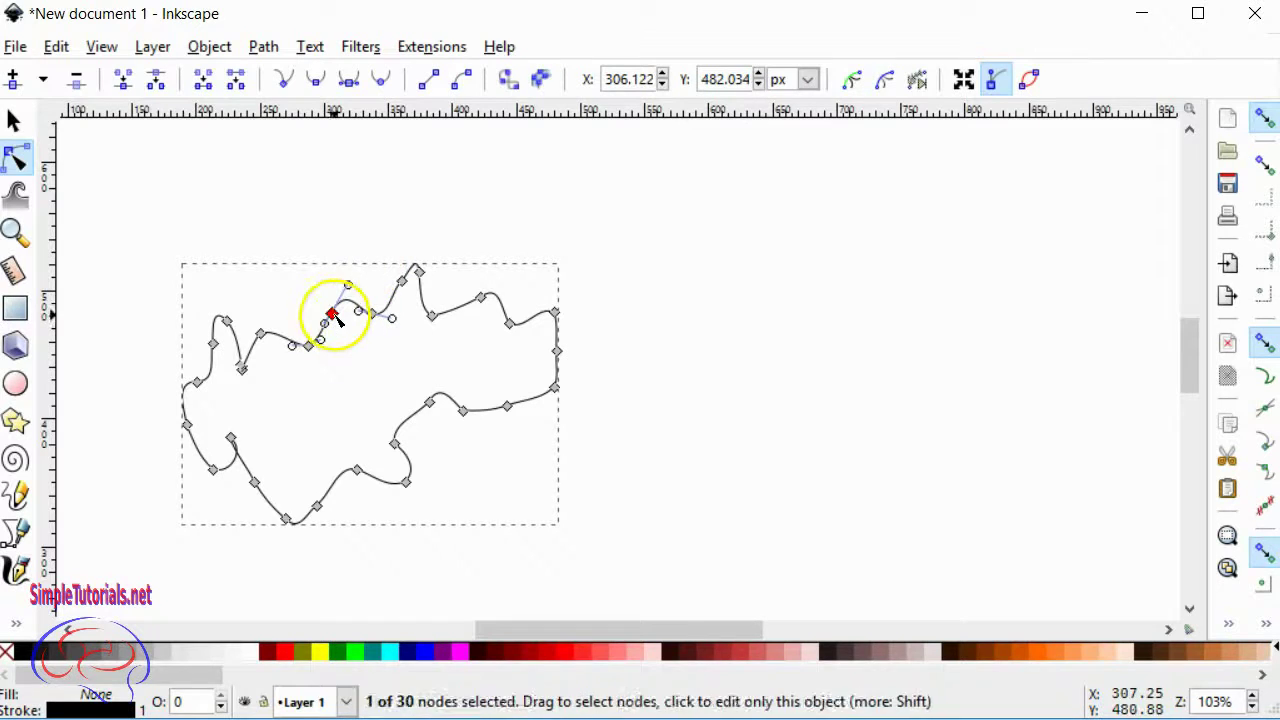
left_click(350, 80)
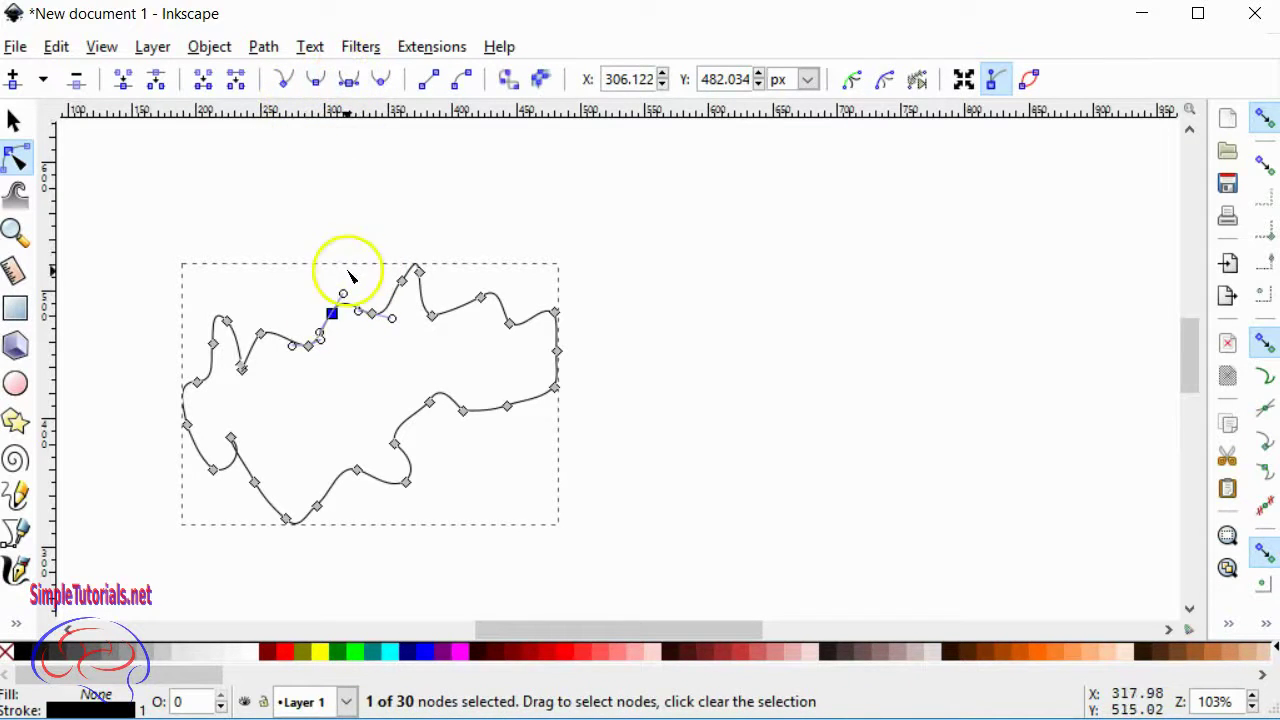
left_click_drag(343, 285, 305, 320)
Select the whole freehand outline and delete it.
left_click(13, 121)
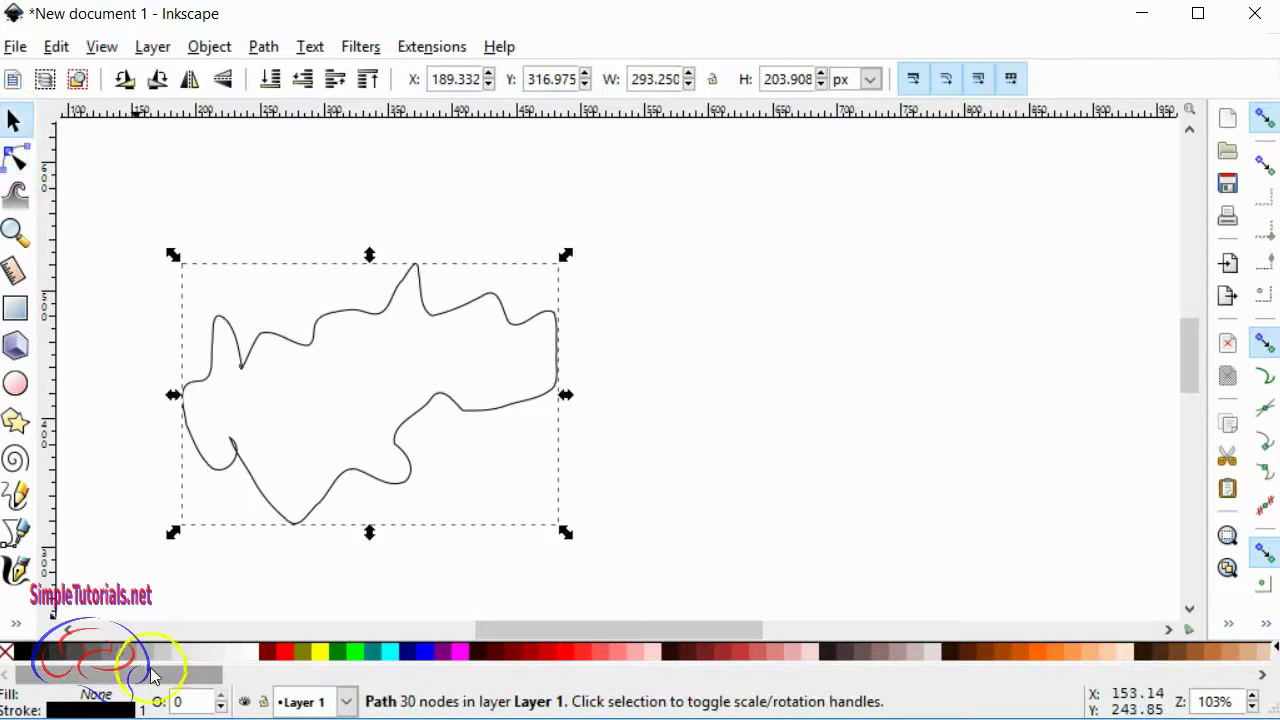
left_click(632, 257)
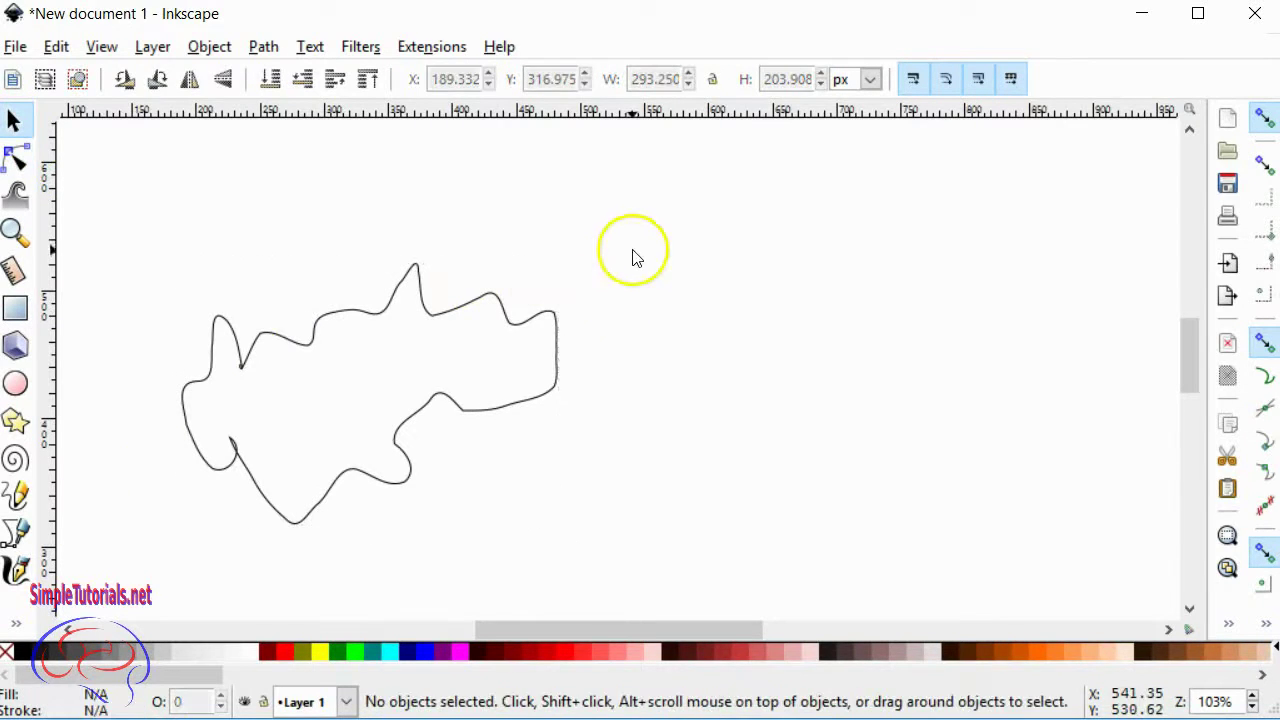
left_click(530, 322)
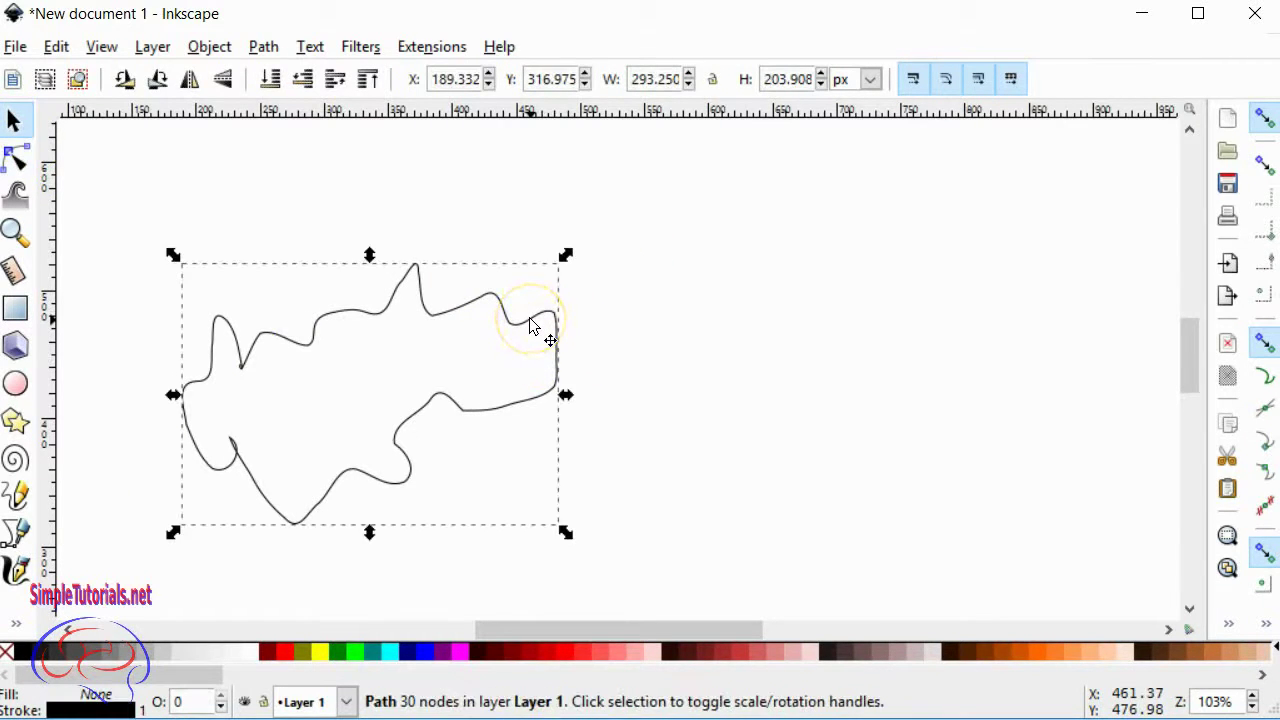
key("Delete")
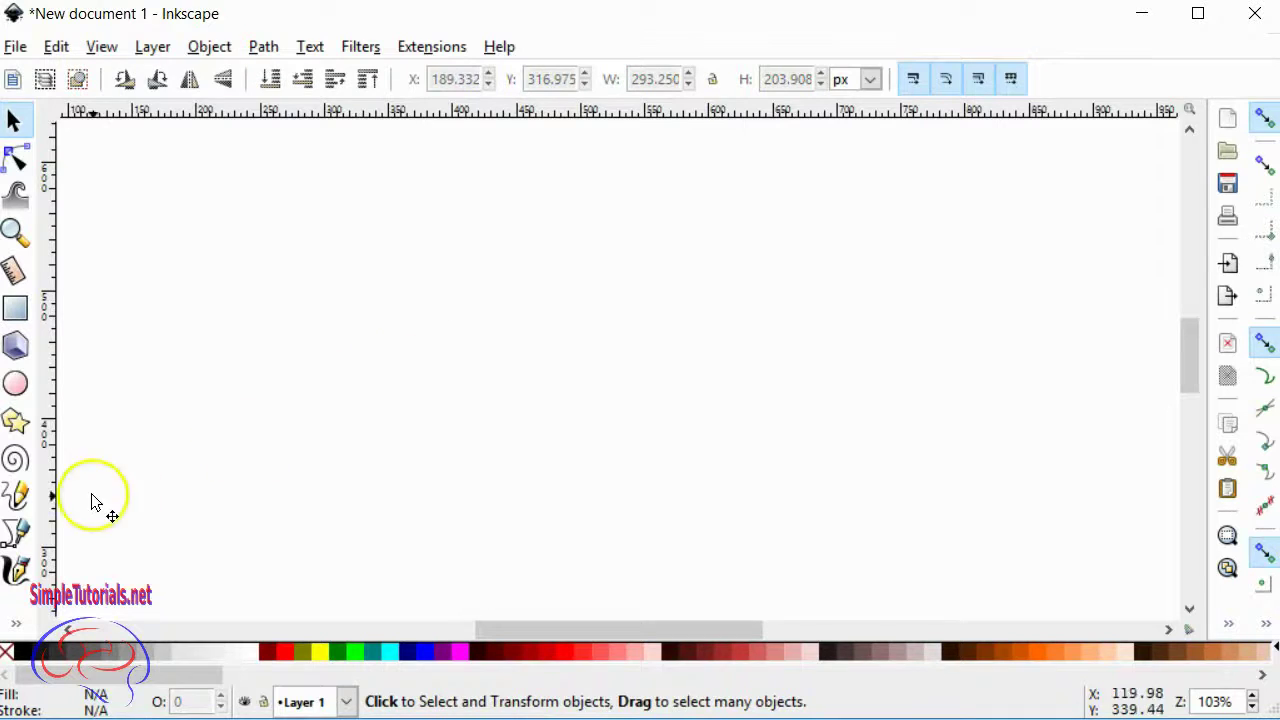
Start a Bezier path on the left and add curved nodes across the top and down the right.
left_click(22, 537)
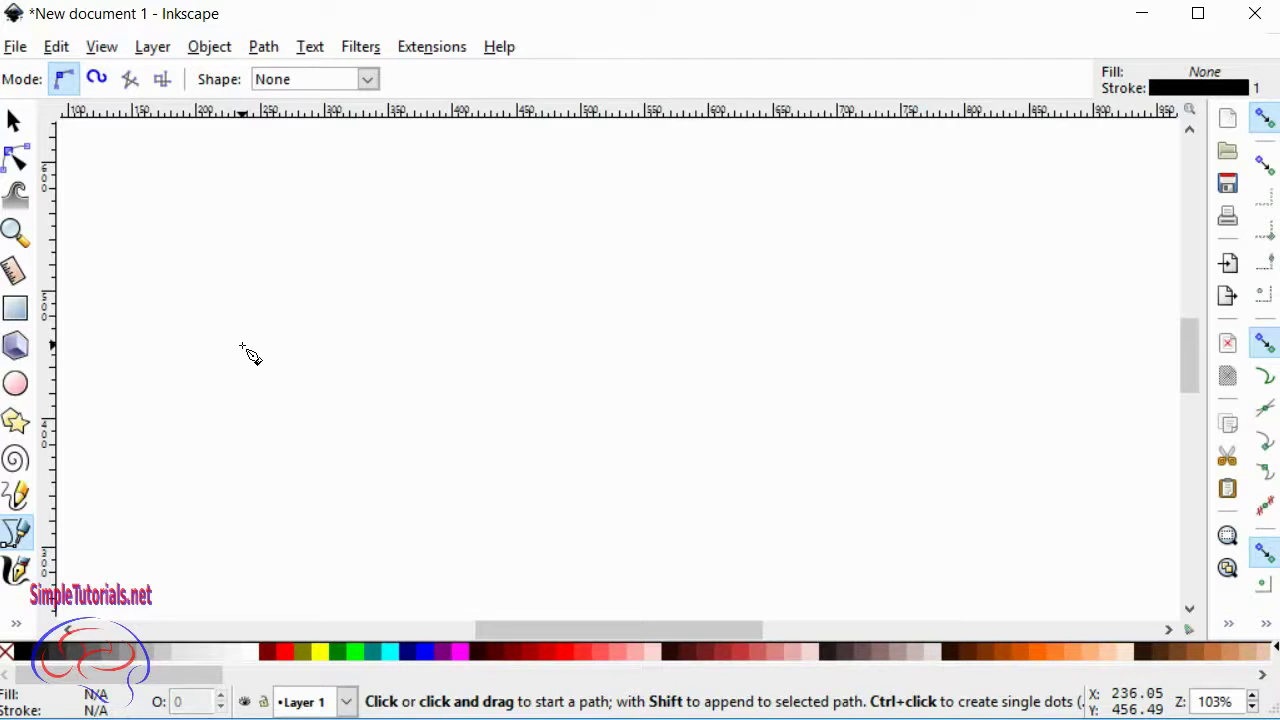
left_click_drag(241, 346, 271, 322)
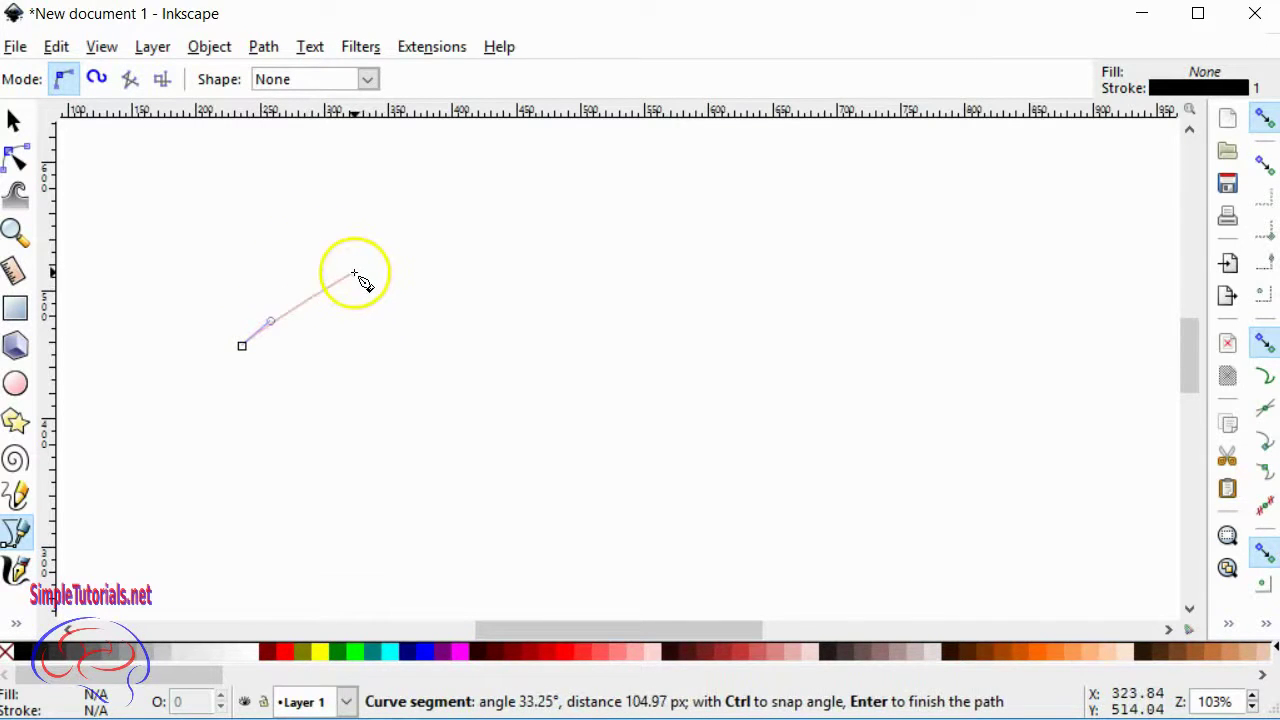
left_click_drag(364, 267, 414, 265)
left_click_drag(524, 316, 546, 344)
left_click_drag(600, 401, 642, 384)
left_click_drag(668, 316, 806, 271)
left_click_drag(858, 320, 934, 386)
Continue curved nodes along the bottom and back up, closing the path at its start node.
left_click_drag(961, 450, 980, 477)
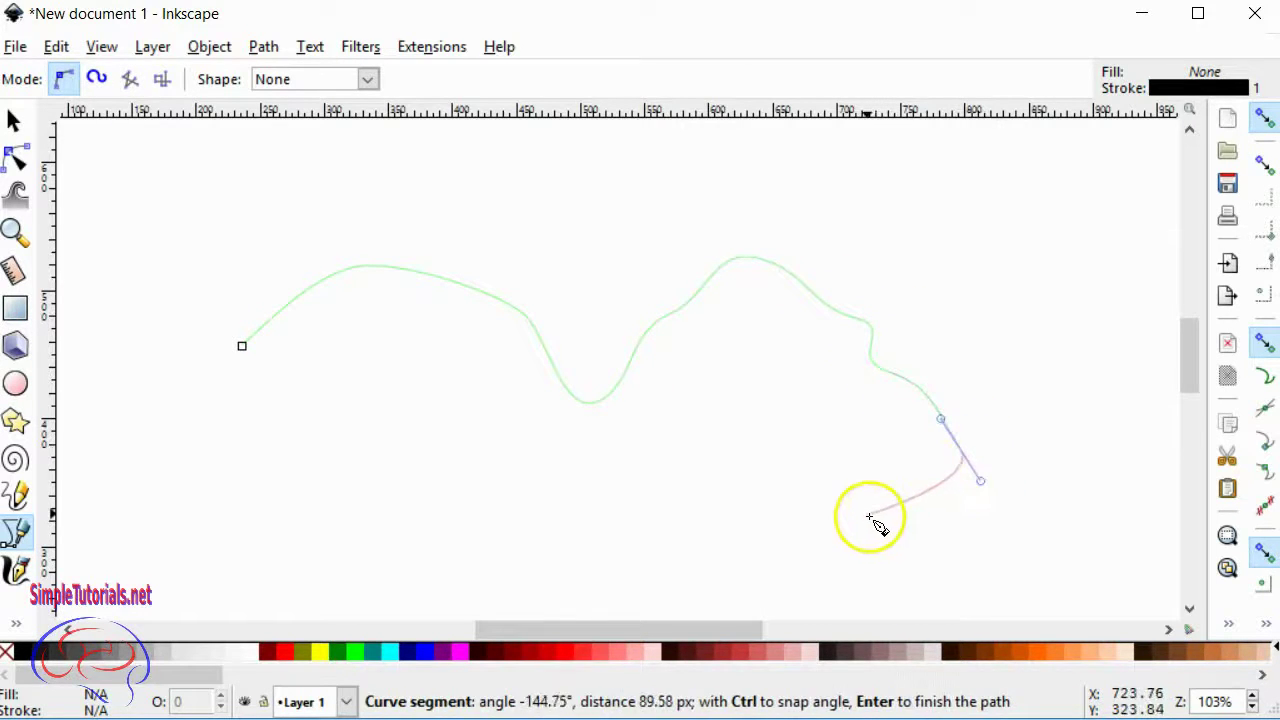
left_click_drag(857, 504, 559, 491)
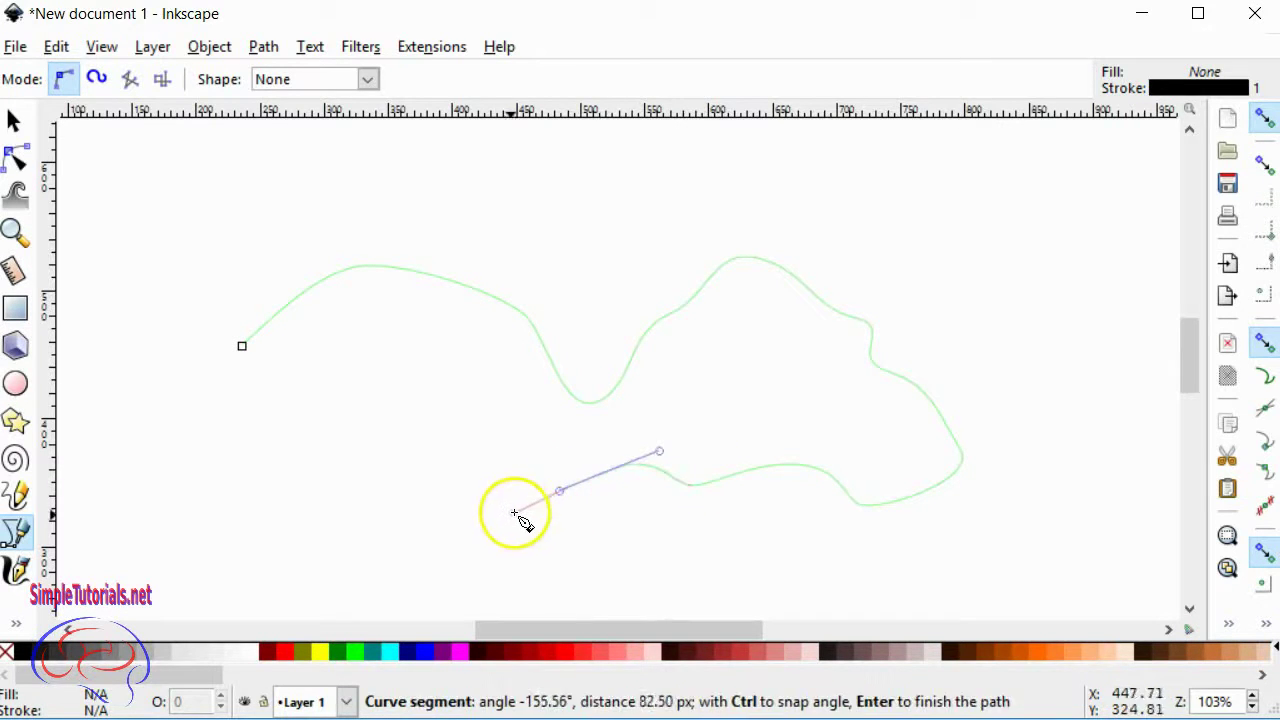
left_click_drag(418, 557, 357, 543)
left_click_drag(283, 529, 268, 520)
left_click_drag(223, 477, 220, 360)
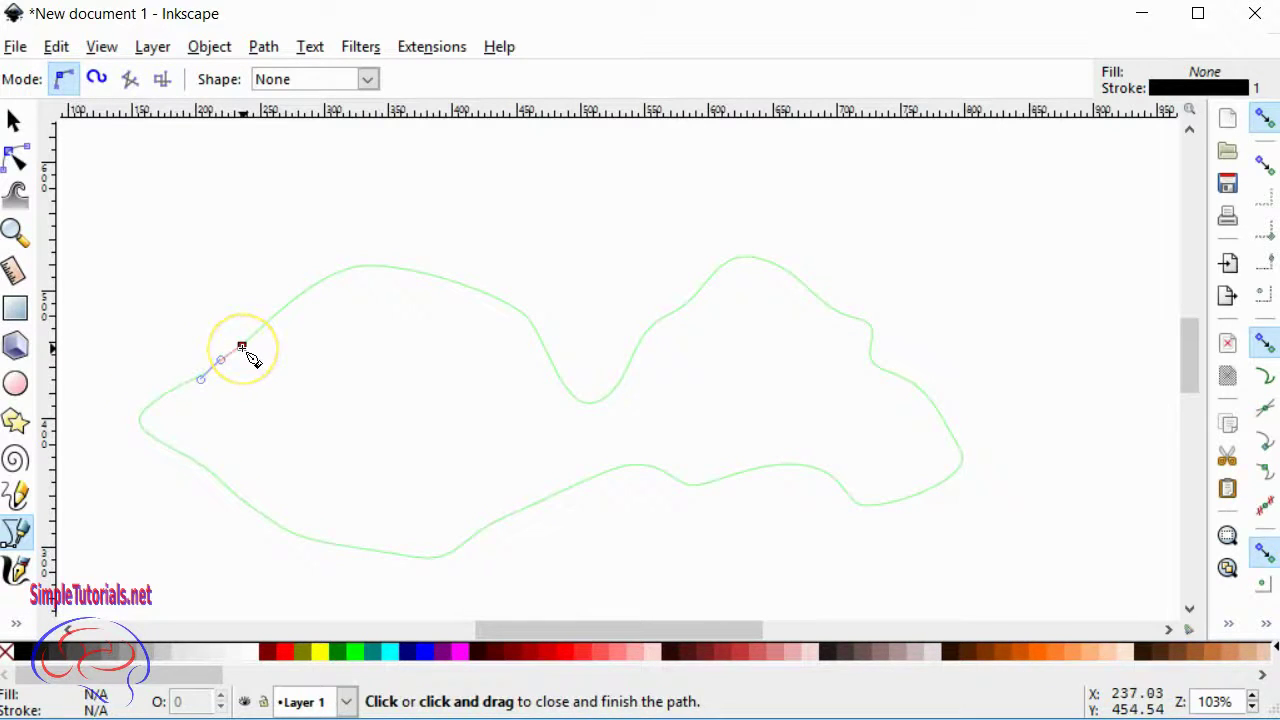
left_click(242, 348)
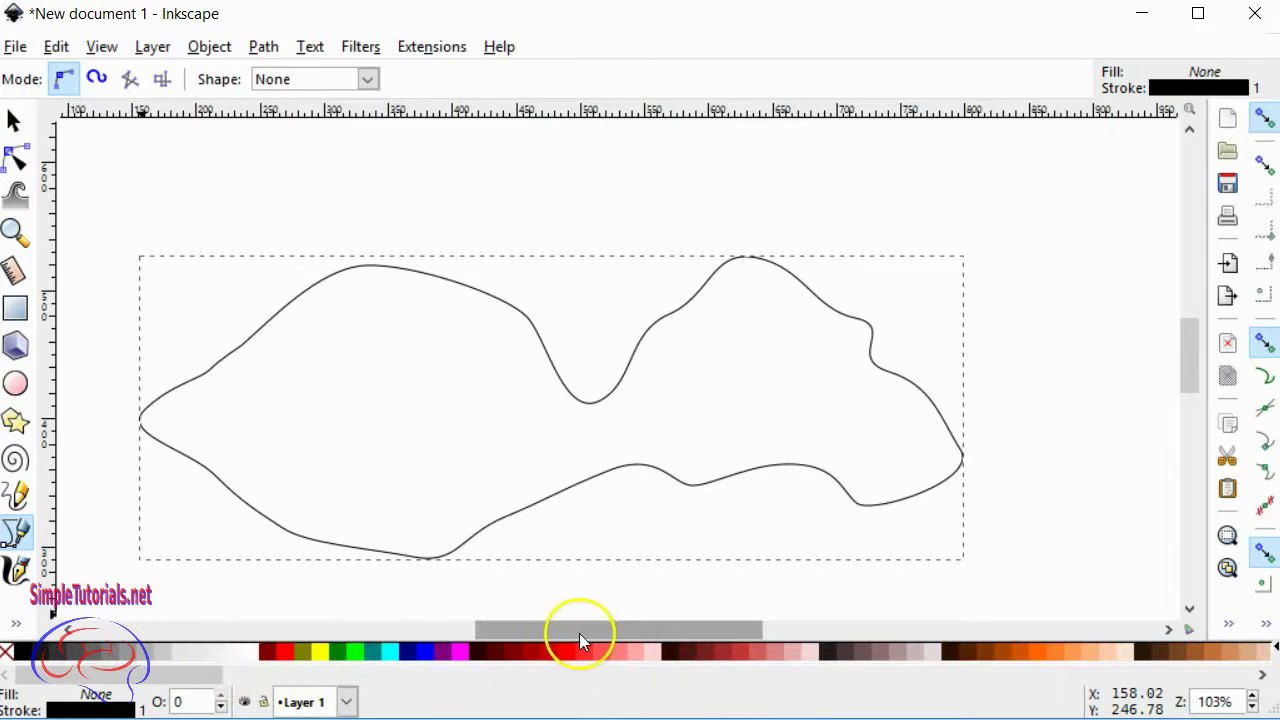
Fill the closed Bezier shape with lime green (#00FF00) from the palette.
left_click_drag(170, 677, 94, 680)
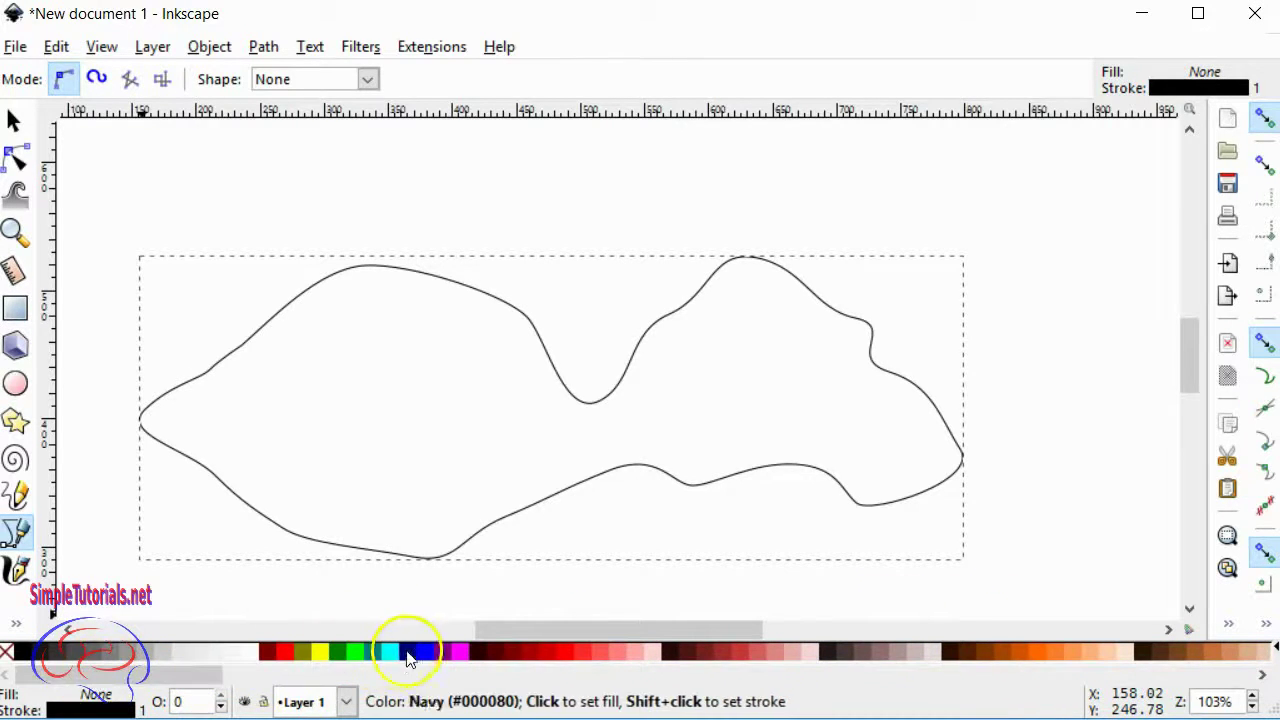
left_click(354, 652)
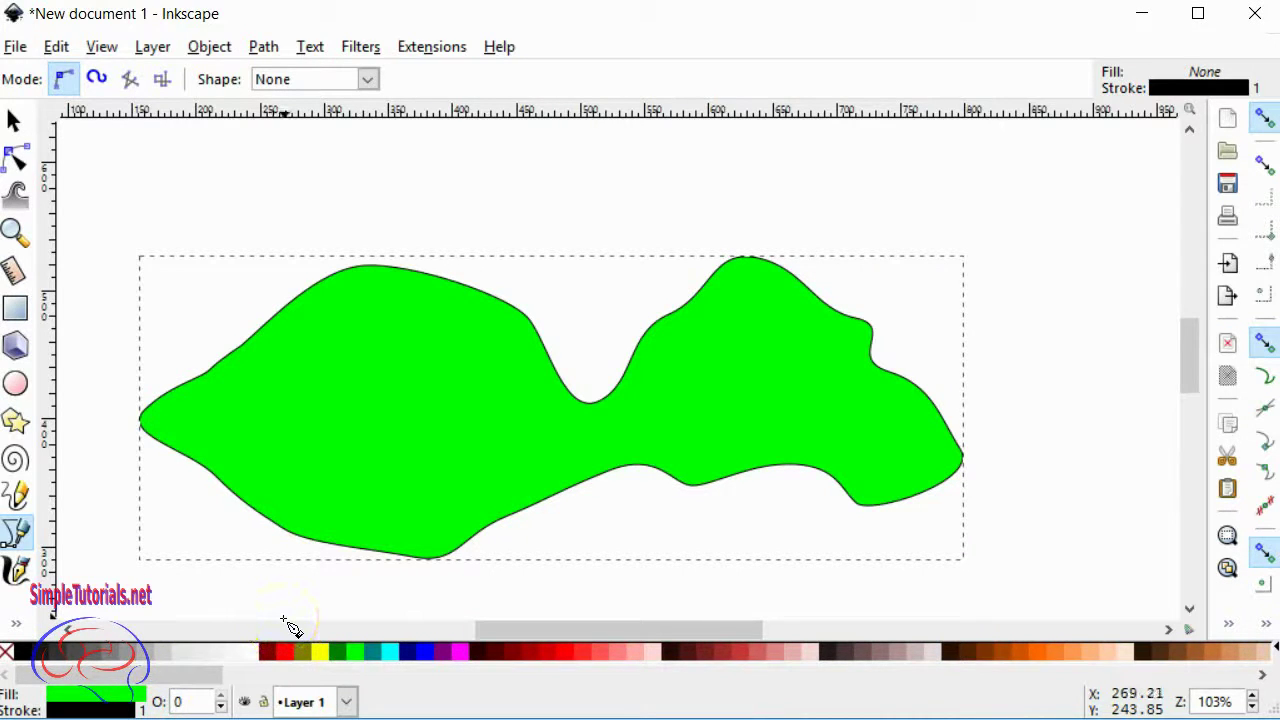
Set the shape's outline to red (#FF0000) with a stroke width of 4 px.
left_click(324, 655, "shift")
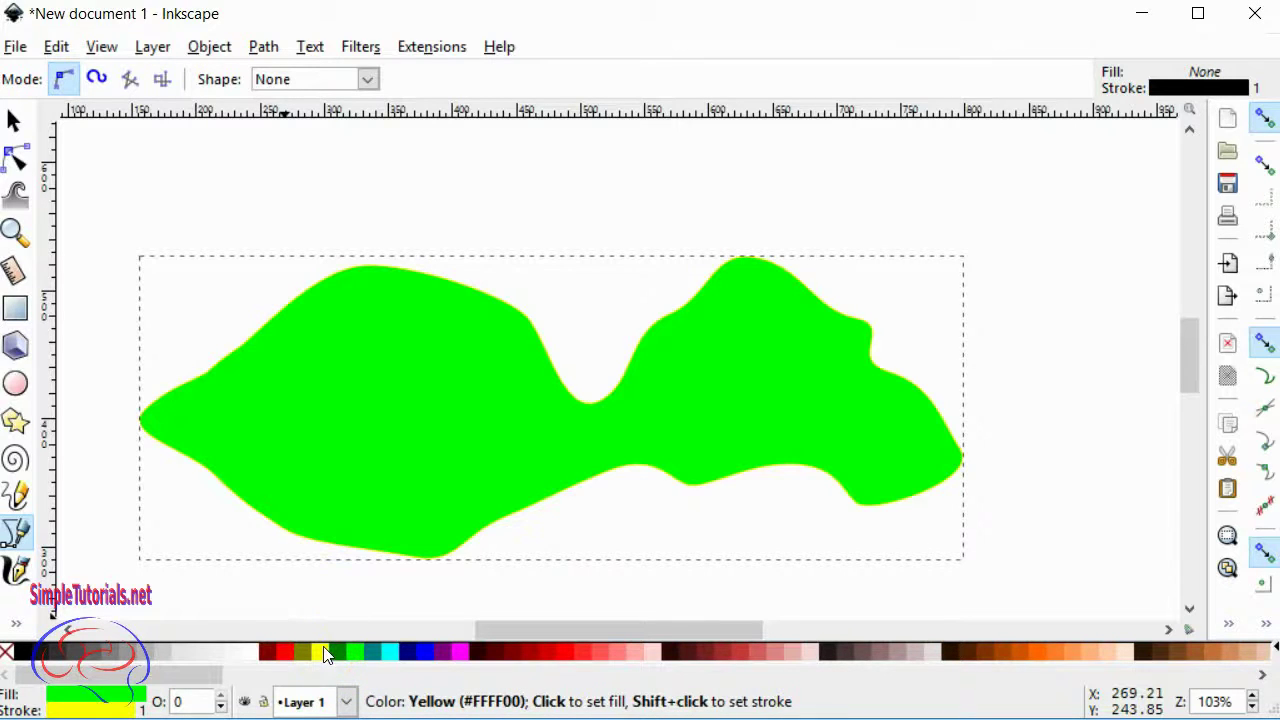
left_click(284, 655, "shift")
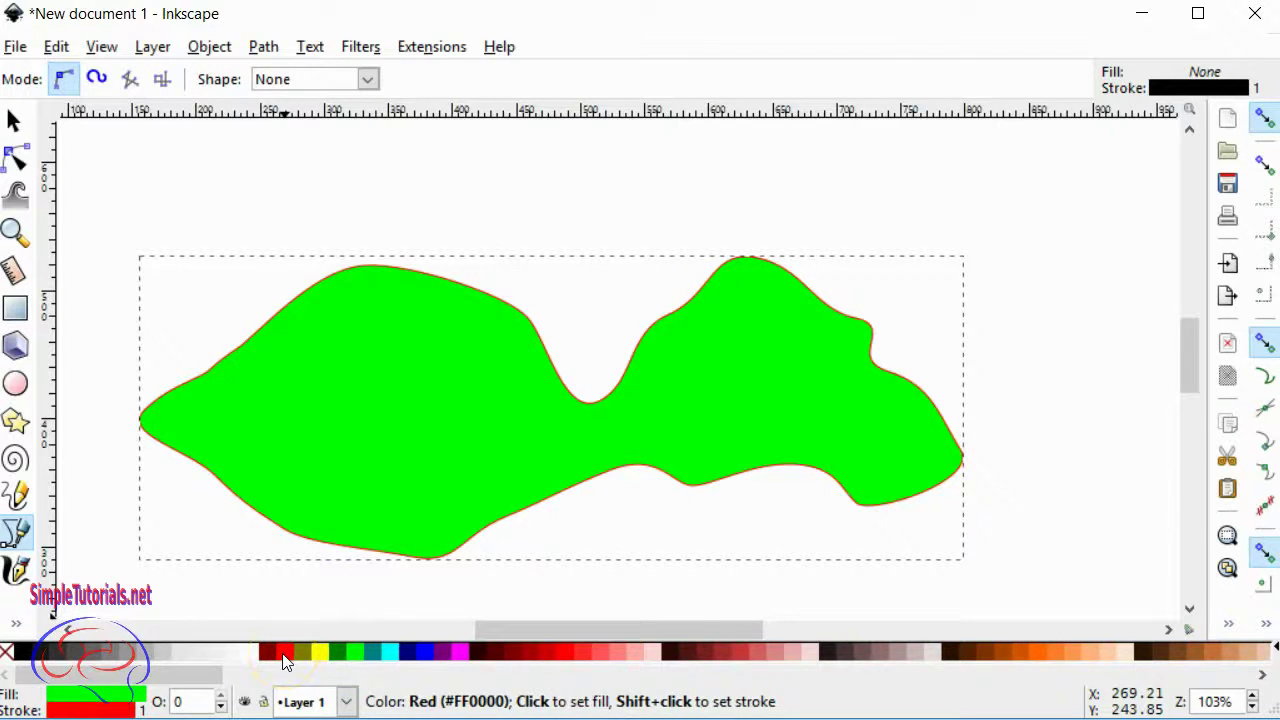
right_click(143, 710)
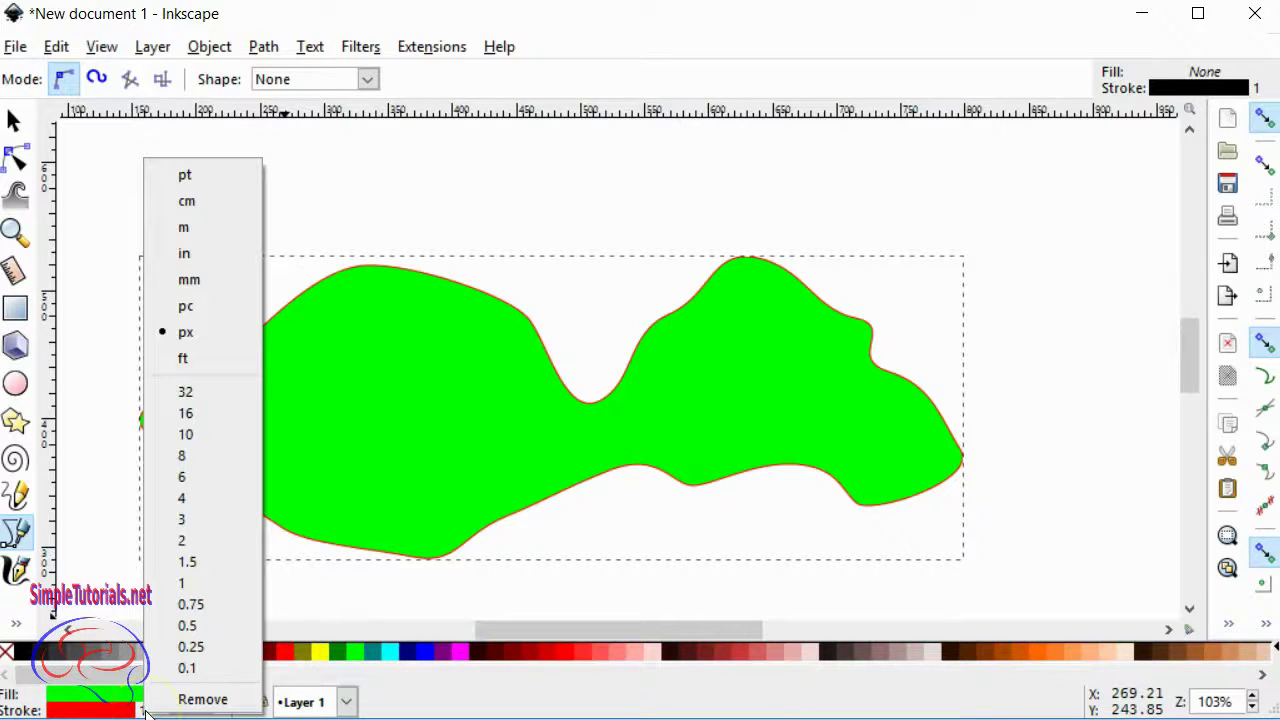
left_click(198, 498)
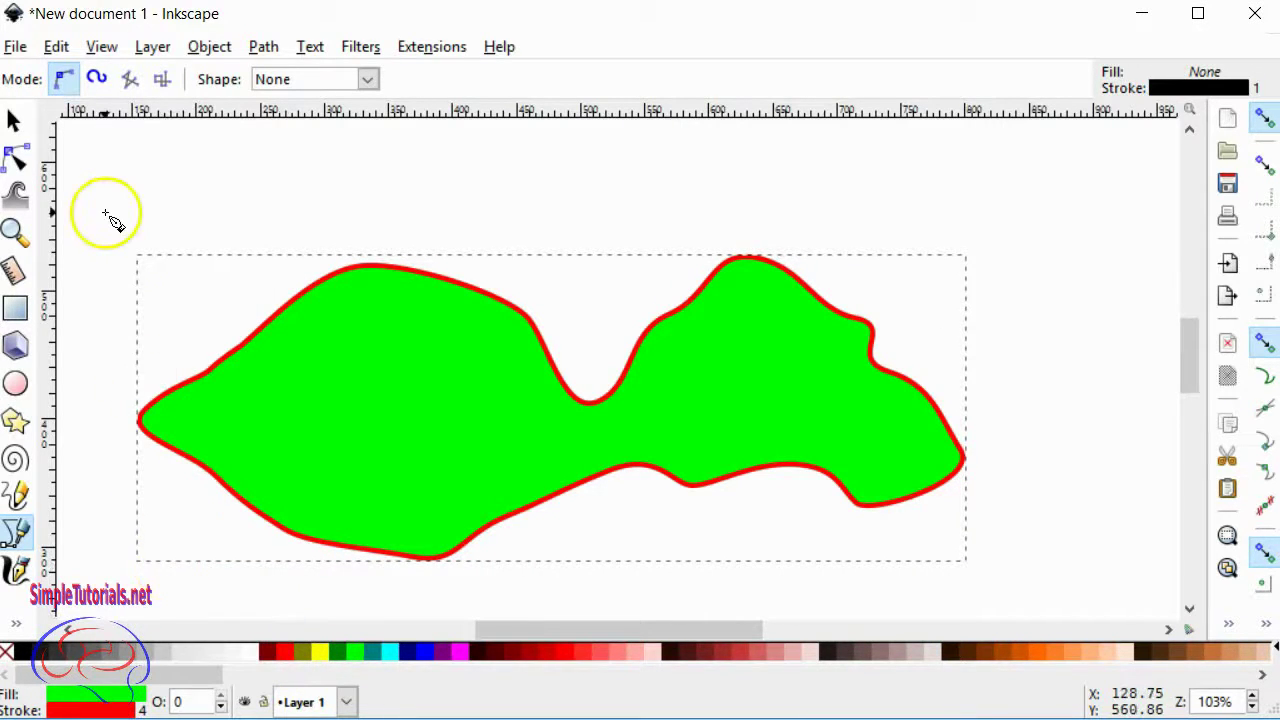